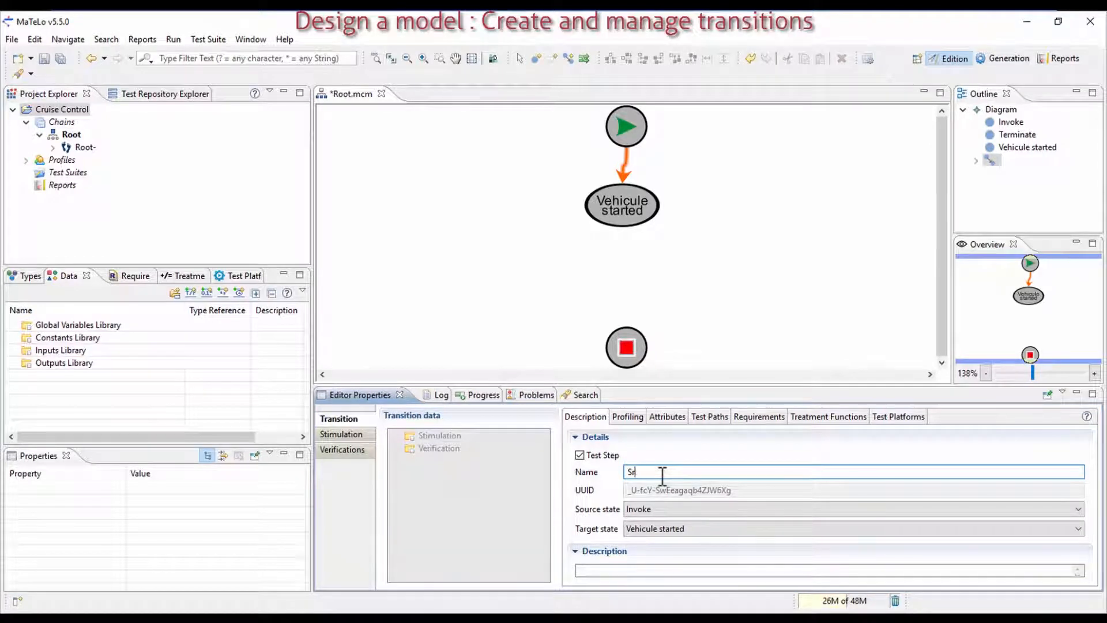
# Name the transition from Invoke to Vehicule started "Start engine" and describe its stimulation as "Turn the key and start"
pyautogui.write('Start engine')
pyautogui.press('Return')
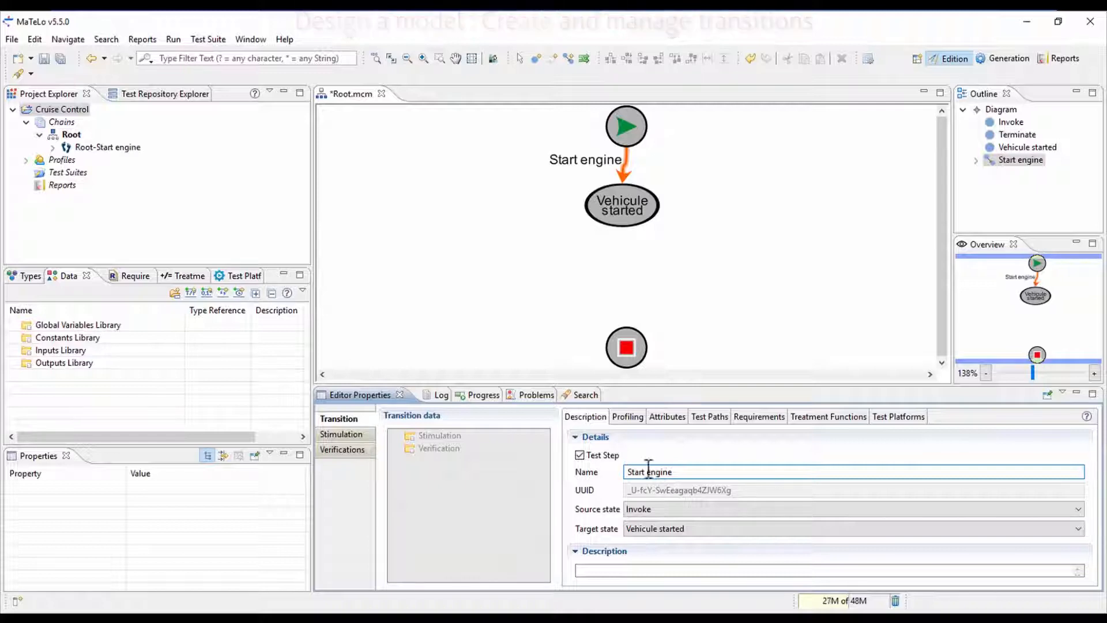
pyautogui.click(432, 437)
pyautogui.click(652, 492)
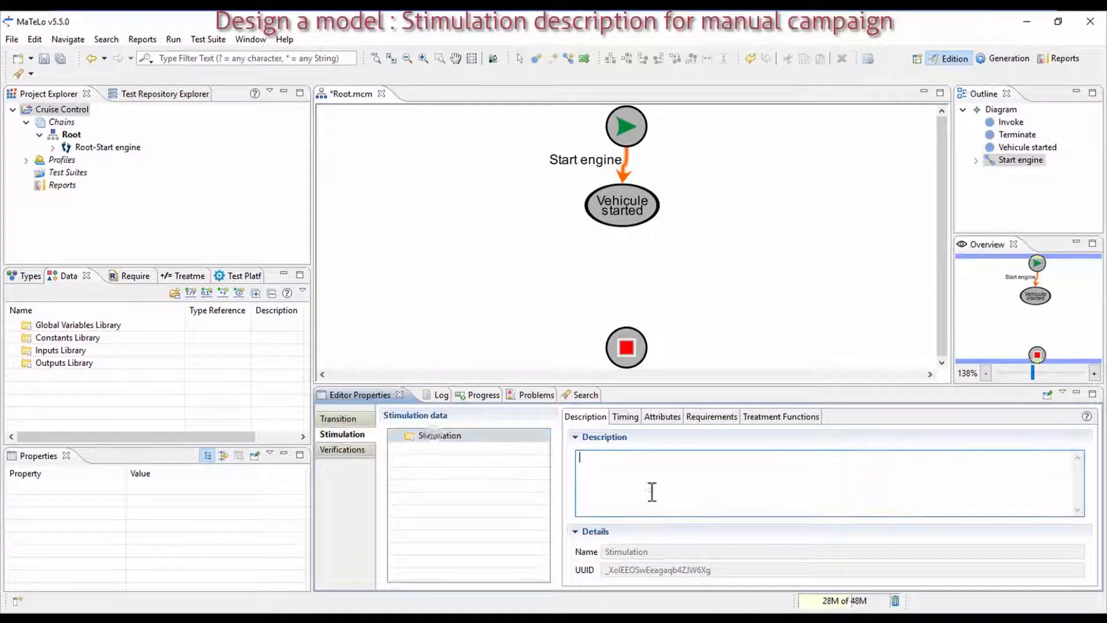
pyautogui.write('Tun')
pyautogui.press('BackSpace')
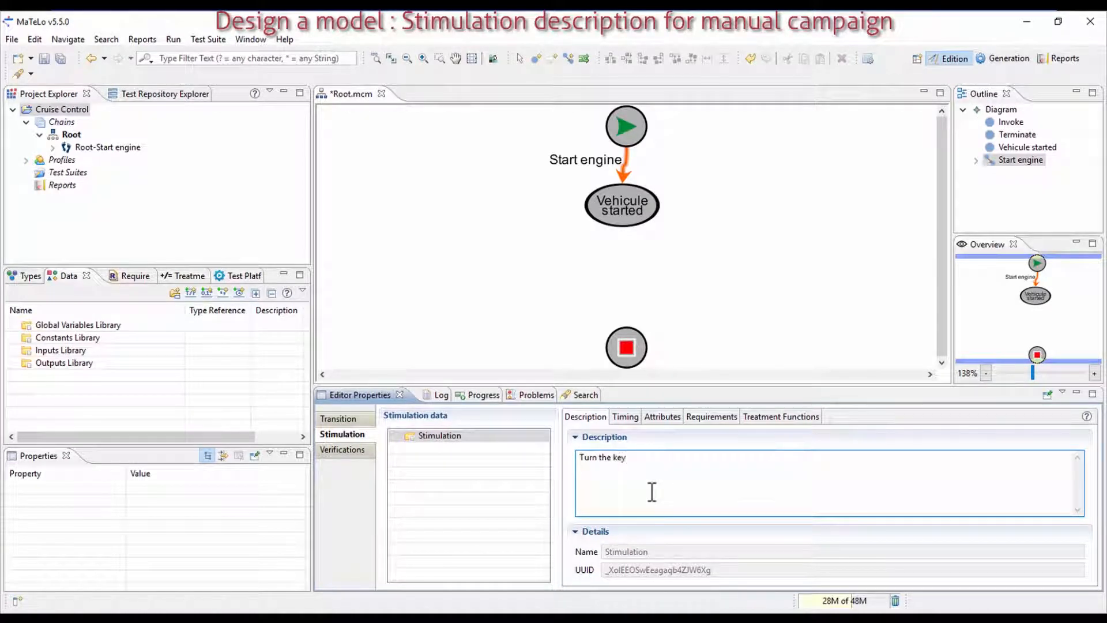
pyautogui.write('and start')
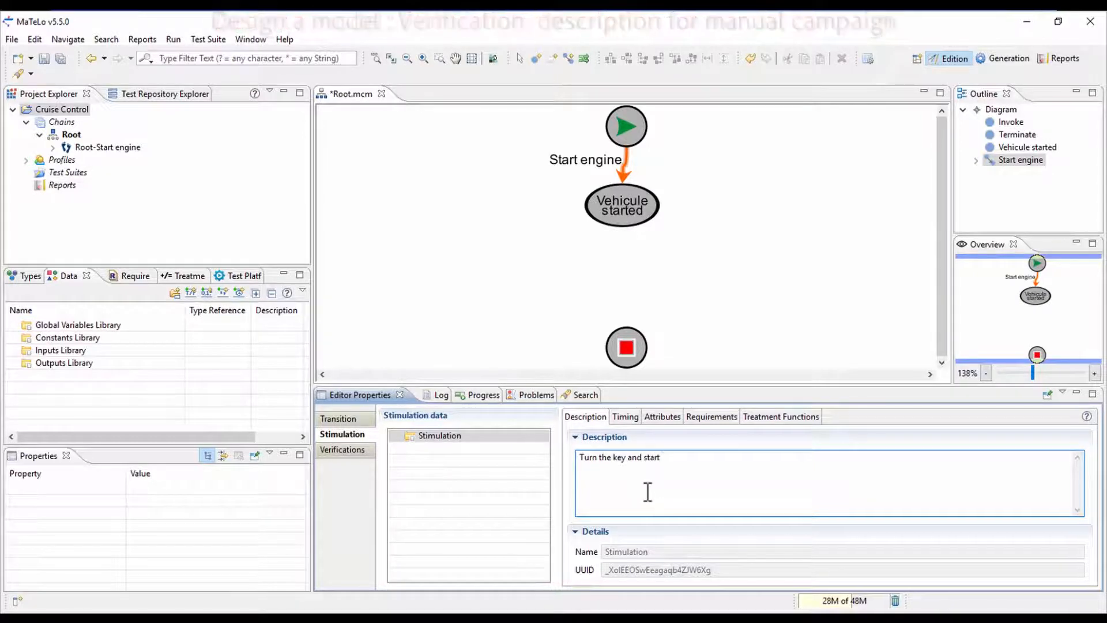
# Describe the verification of the Start engine transition as "The engine starts"
pyautogui.click(348, 451)
pyautogui.click(676, 470)
pyautogui.write('The engine starts')
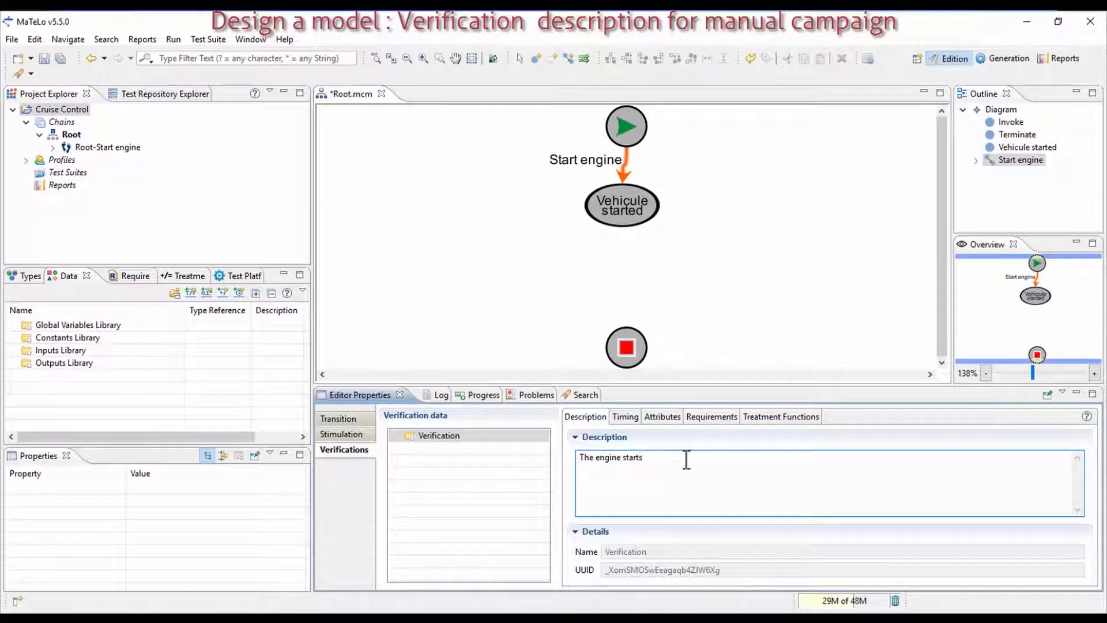
pyautogui.click(677, 257)
pyautogui.click(627, 171)
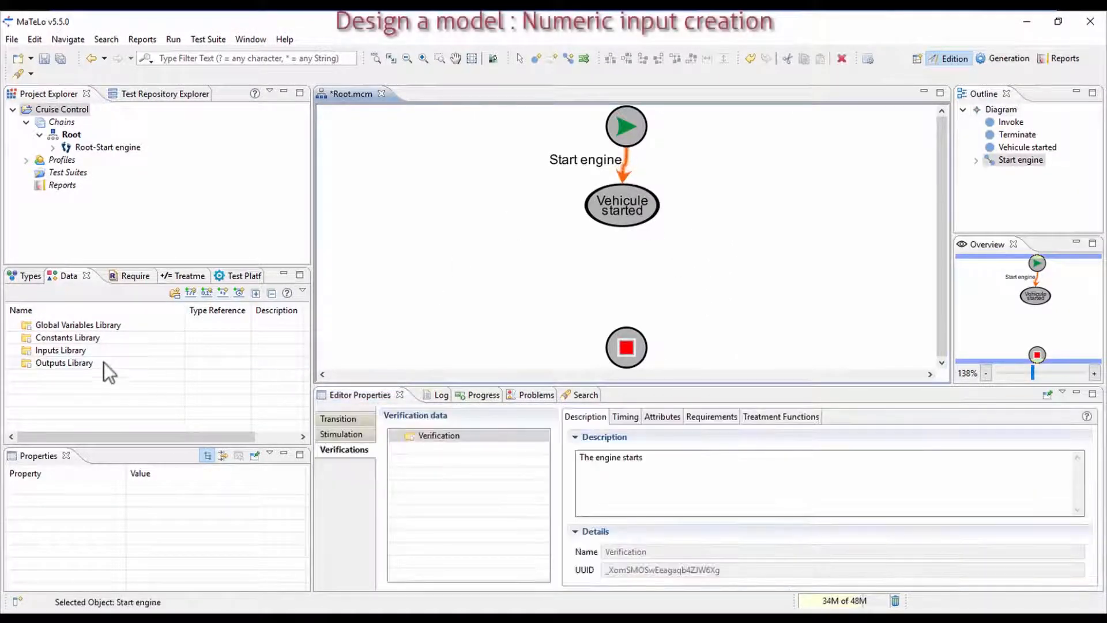
# Create a new numerical input named "Speed" in the Inputs Library
pyautogui.rightClick(50, 347)
pyautogui.click(134, 89)
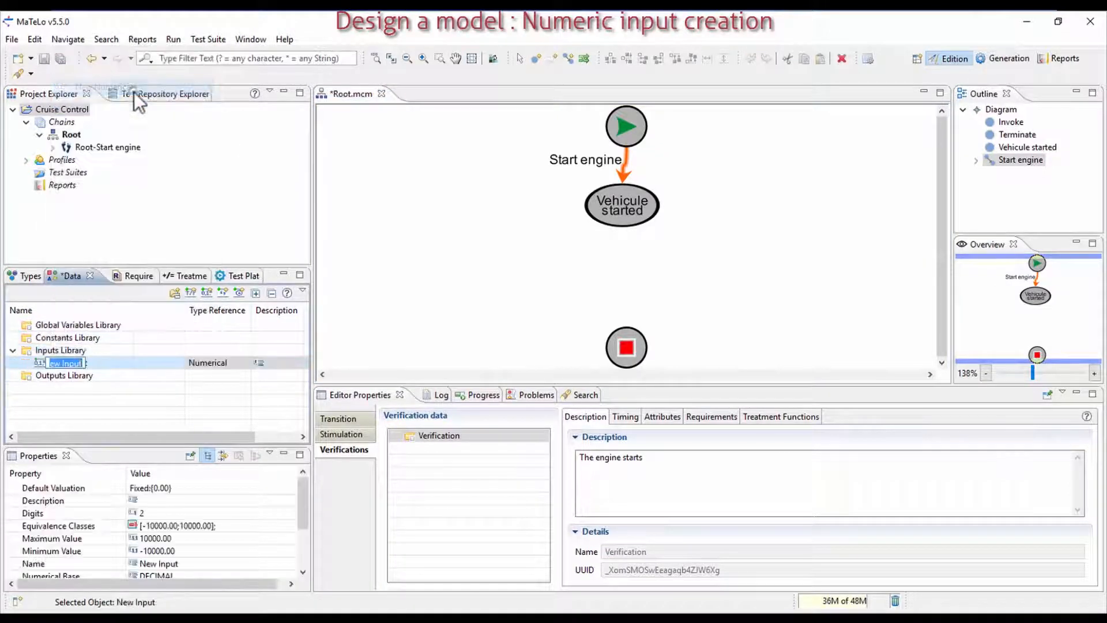
pyautogui.write('Speed')
pyautogui.press('Return')
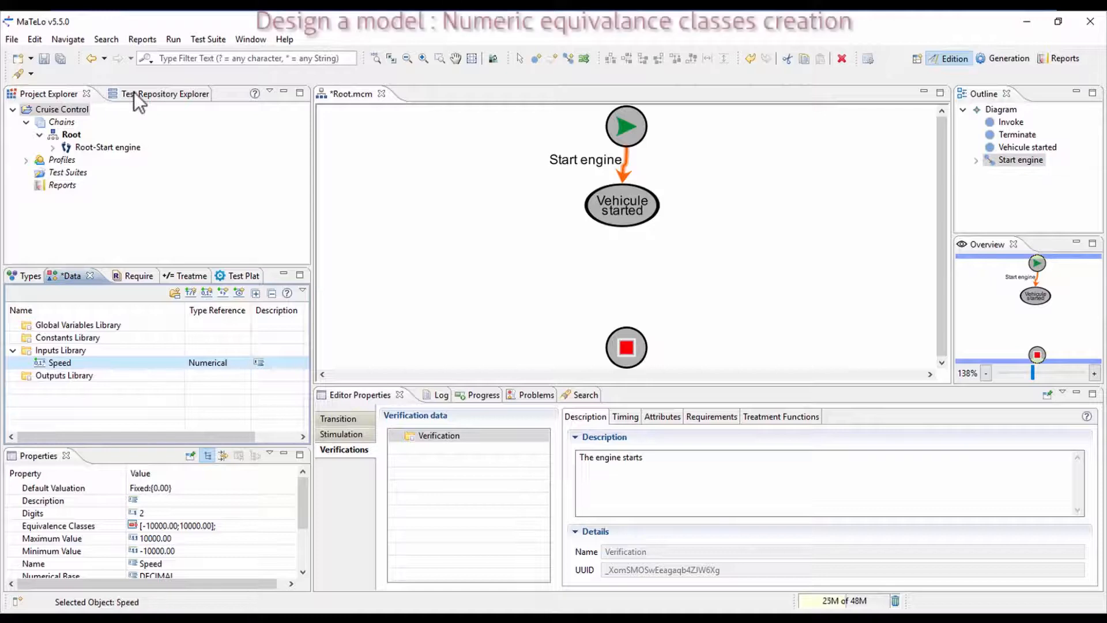
# Open the equivalence classes of the Speed input and set its minimum value to 0 and maximum value to 150
pyautogui.click(245, 526)
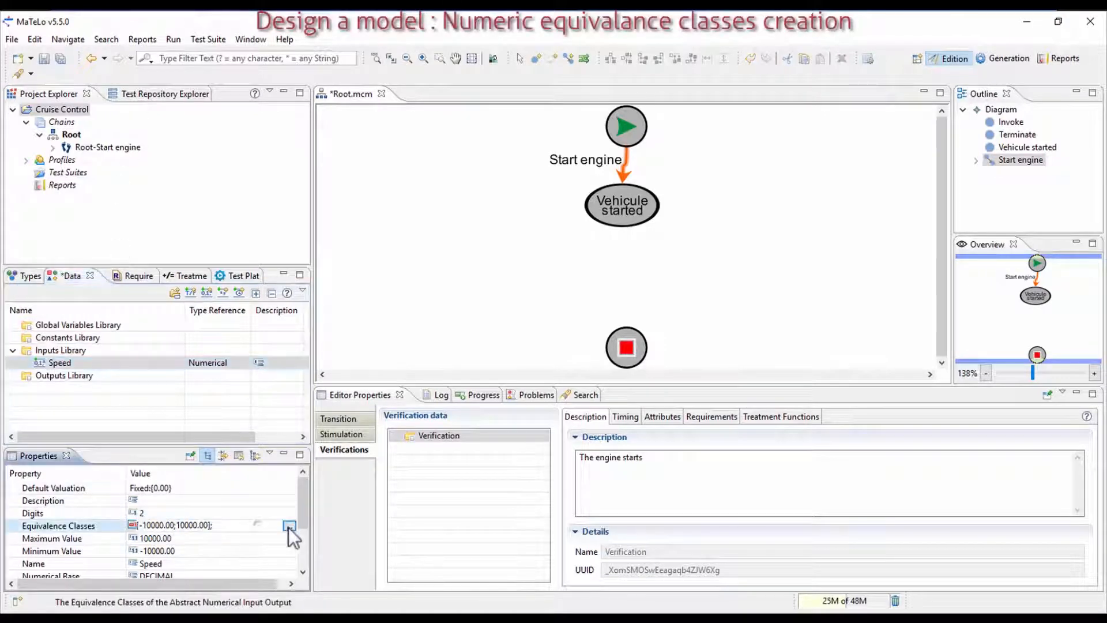
pyautogui.click(288, 526)
pyautogui.moveTo(678, 169); pyautogui.dragTo(531, 173)
pyautogui.write('0')
pyautogui.moveTo(799, 167); pyautogui.dragTo(692, 172)
pyautogui.write('150')
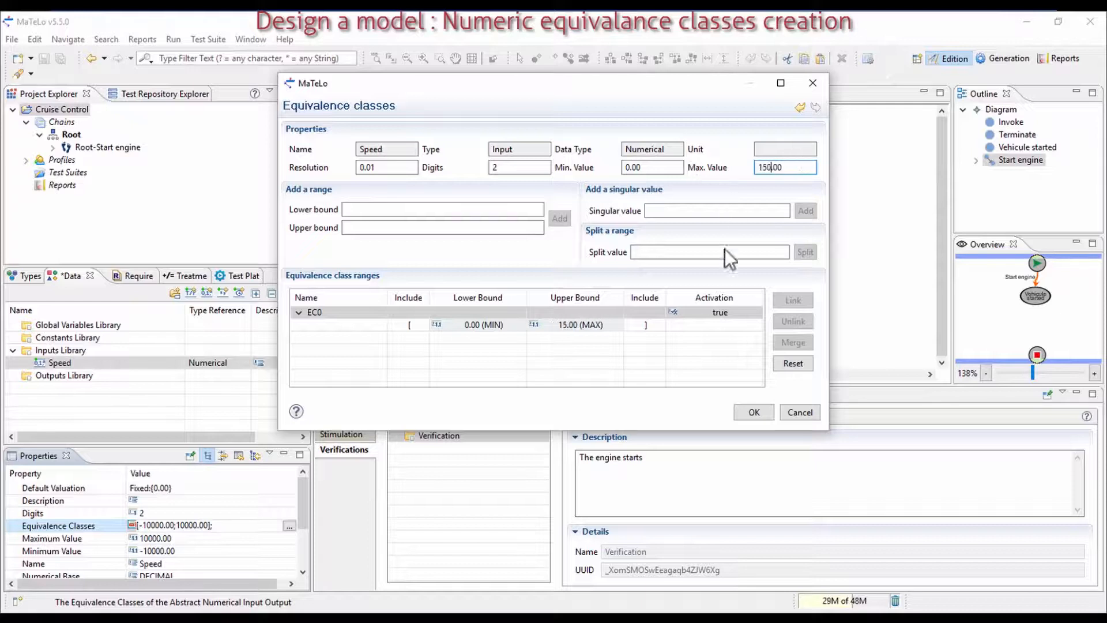
# Add the singular value 0 to Speed's equivalence classes and split the remaining range at 50
pyautogui.click(738, 211)
pyautogui.write('0')
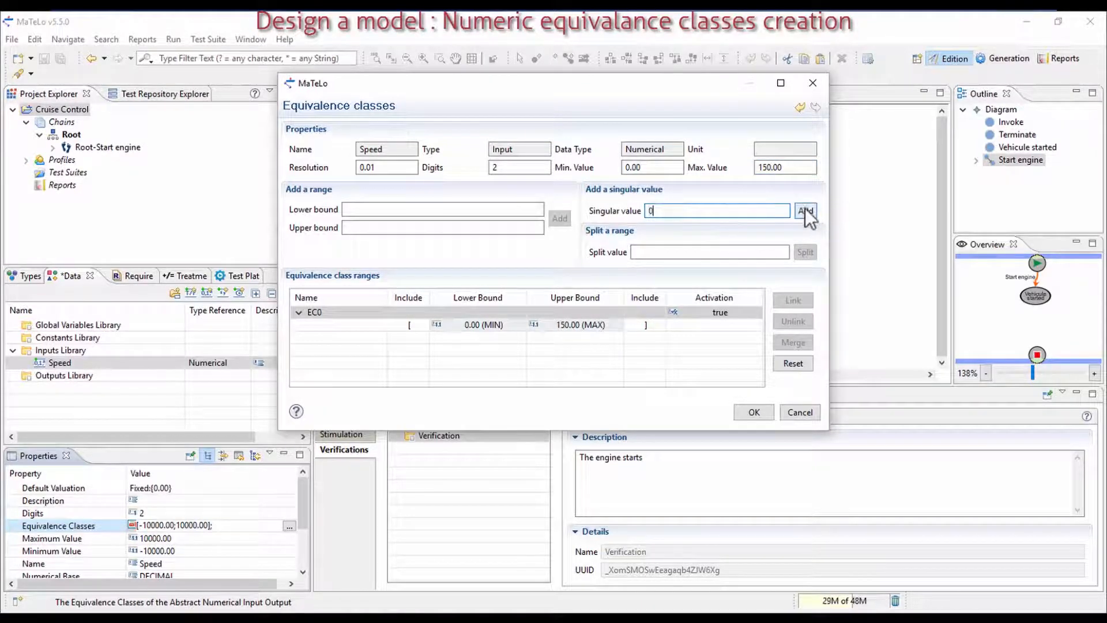
pyautogui.click(805, 210)
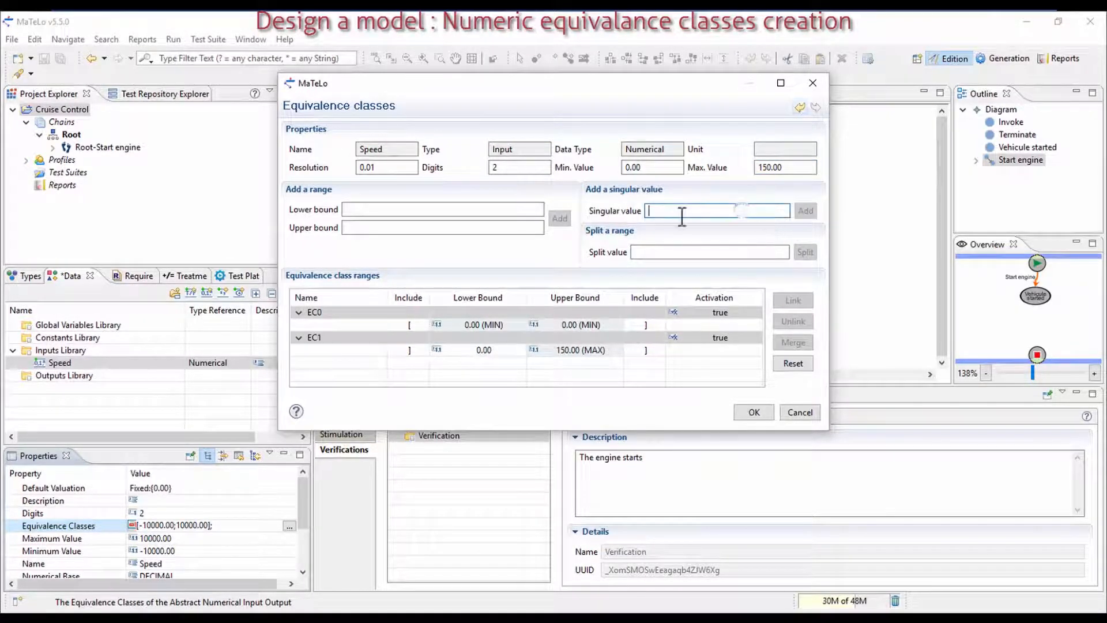
pyautogui.write('50')
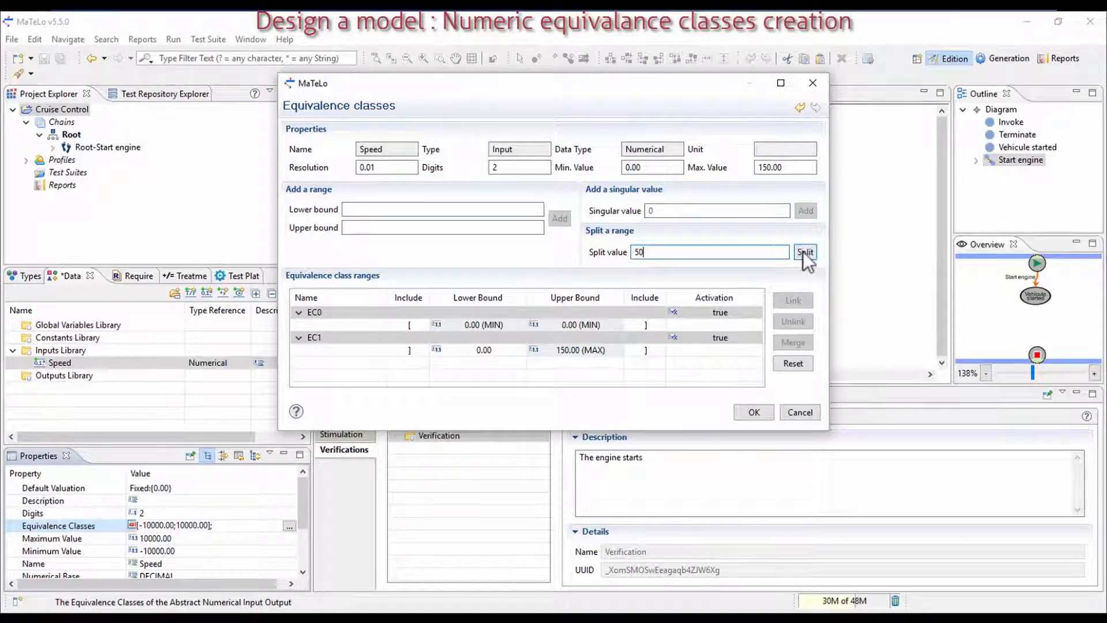
pyautogui.click(804, 252)
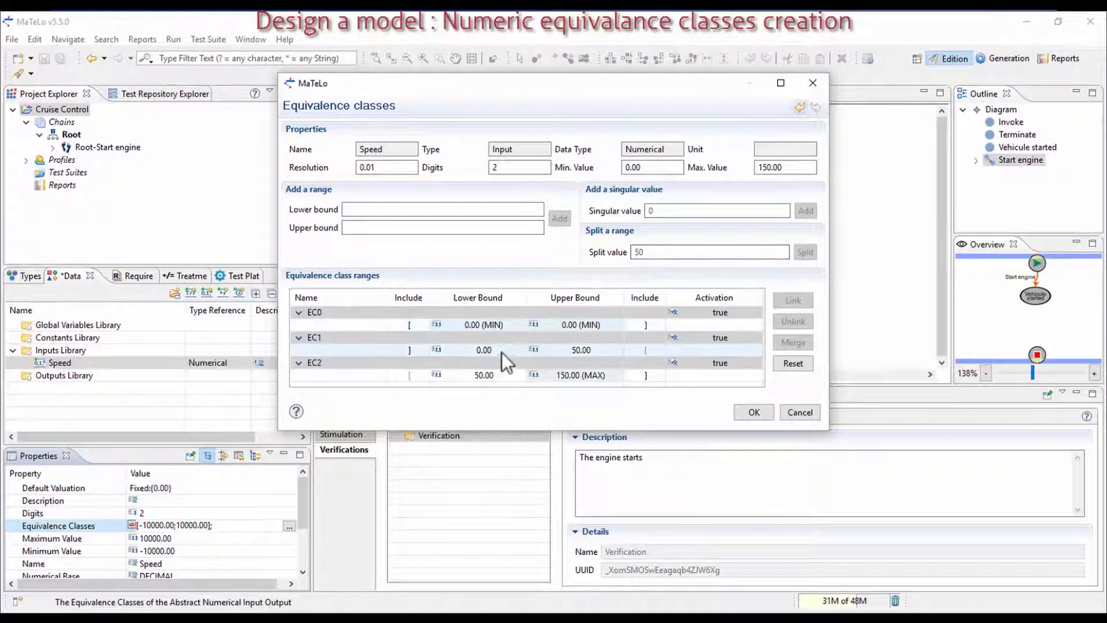
pyautogui.click(755, 413)
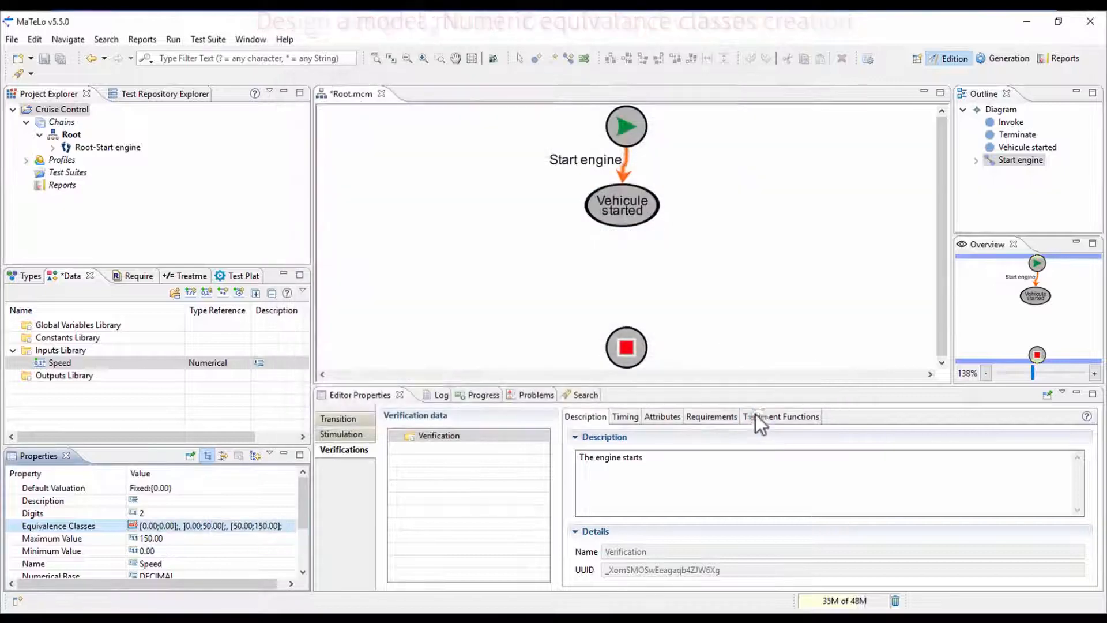
# Set the default valuation of the Speed input to a Rectangular distribution
pyautogui.click(332, 435)
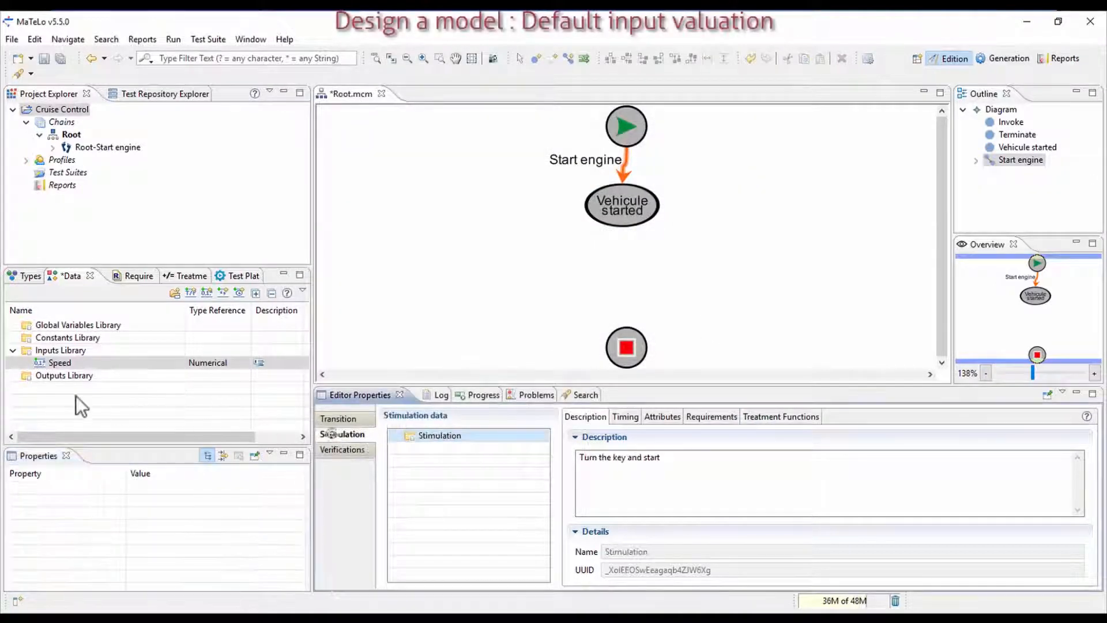
pyautogui.click(54, 365)
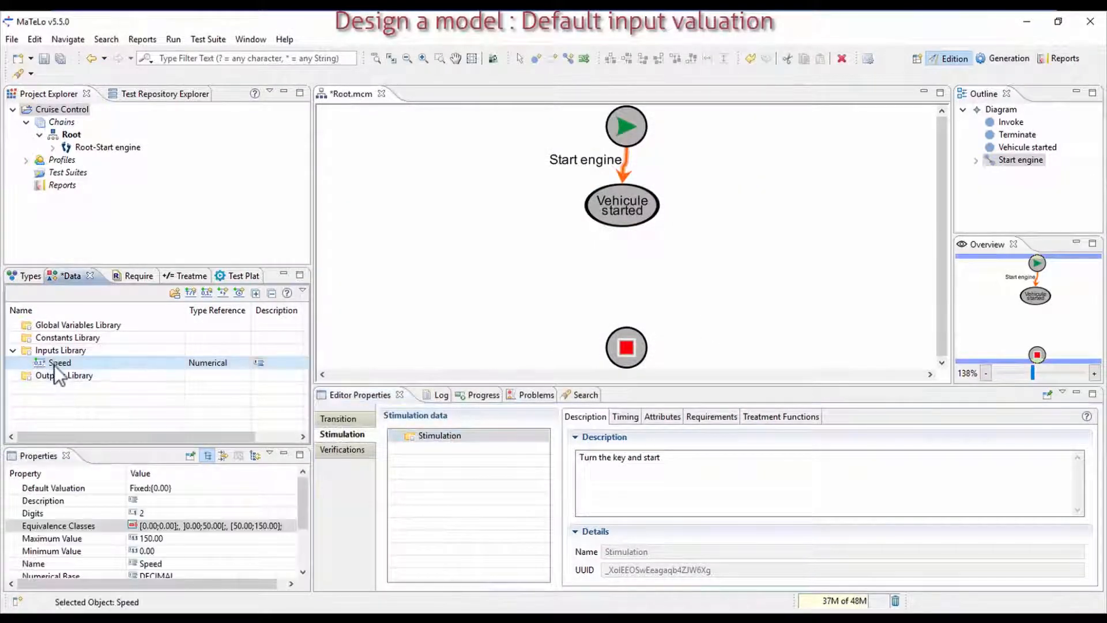
pyautogui.click(219, 489)
pyautogui.click(285, 487)
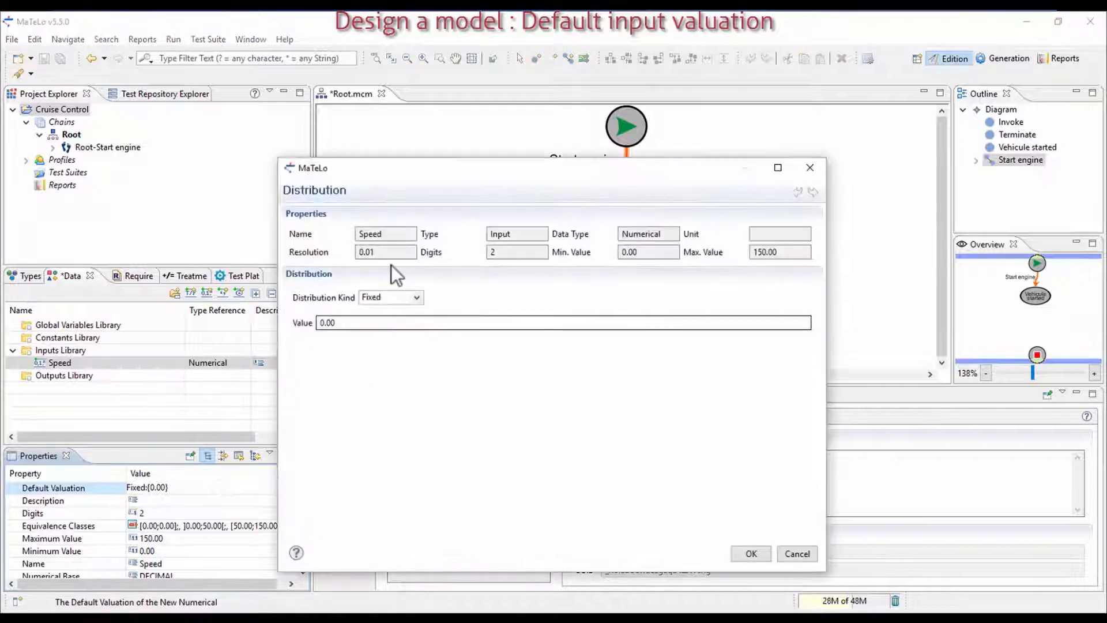
pyautogui.click(416, 297)
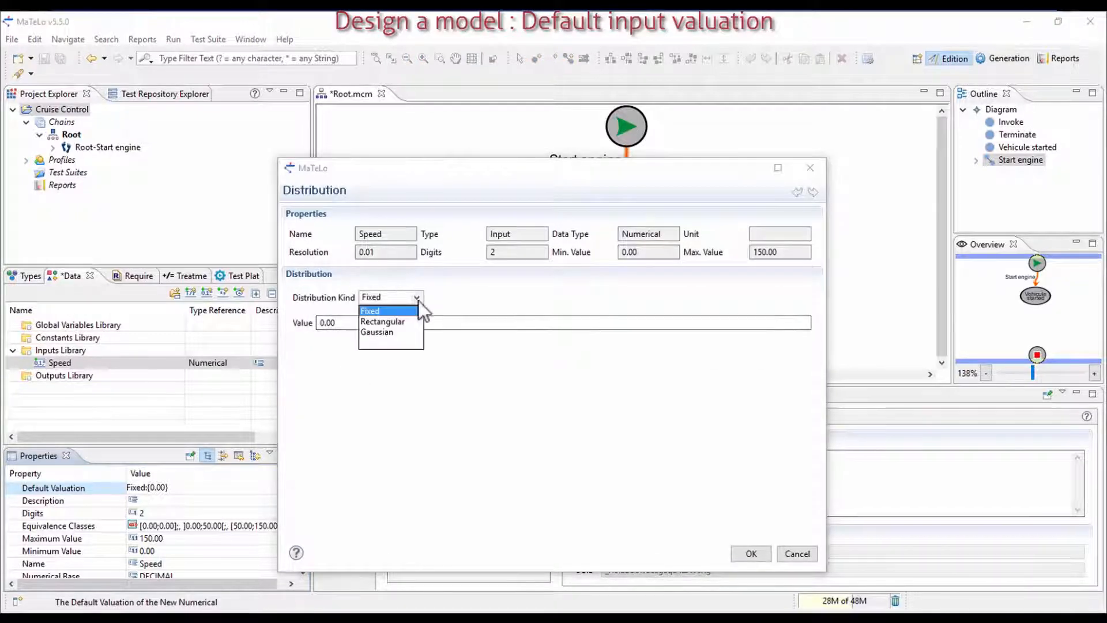
pyautogui.click(390, 323)
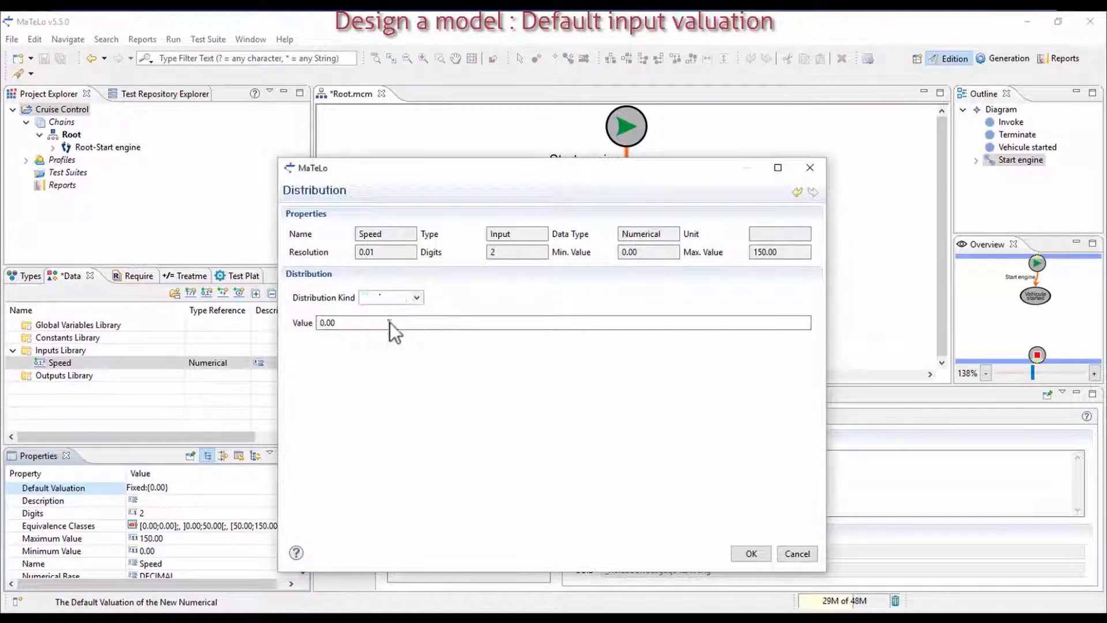
pyautogui.click(750, 553)
# Assign Speed to the Start engine stimulation and deactivate its equivalence classes EC1 and EC2
pyautogui.moveTo(75, 361); pyautogui.dragTo(442, 436)
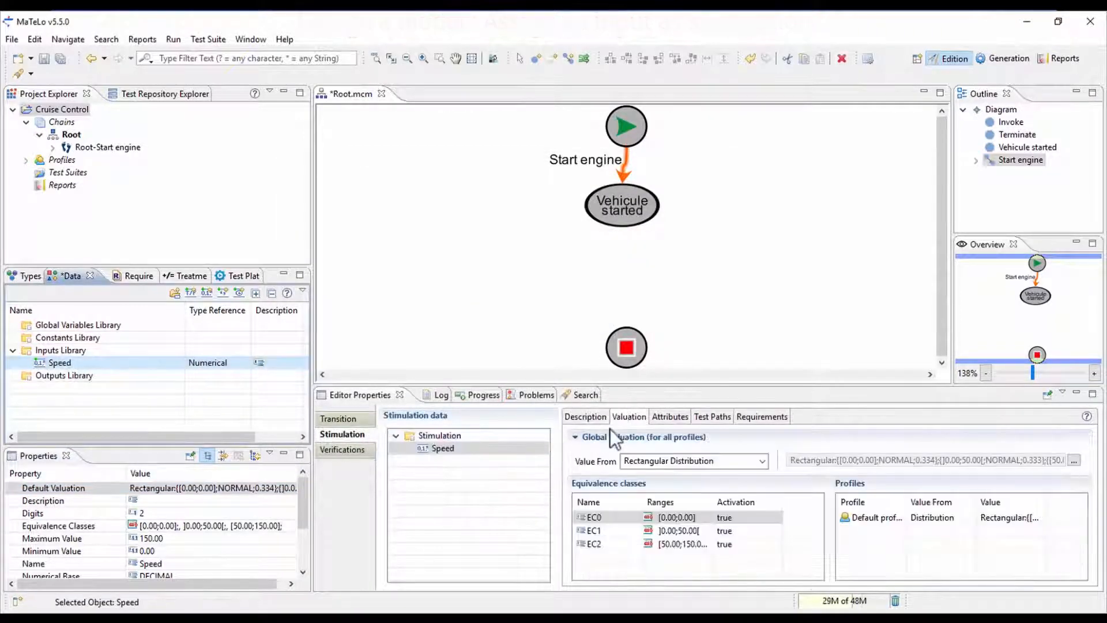
pyautogui.click(728, 532)
pyautogui.click(743, 531)
pyautogui.click(746, 547)
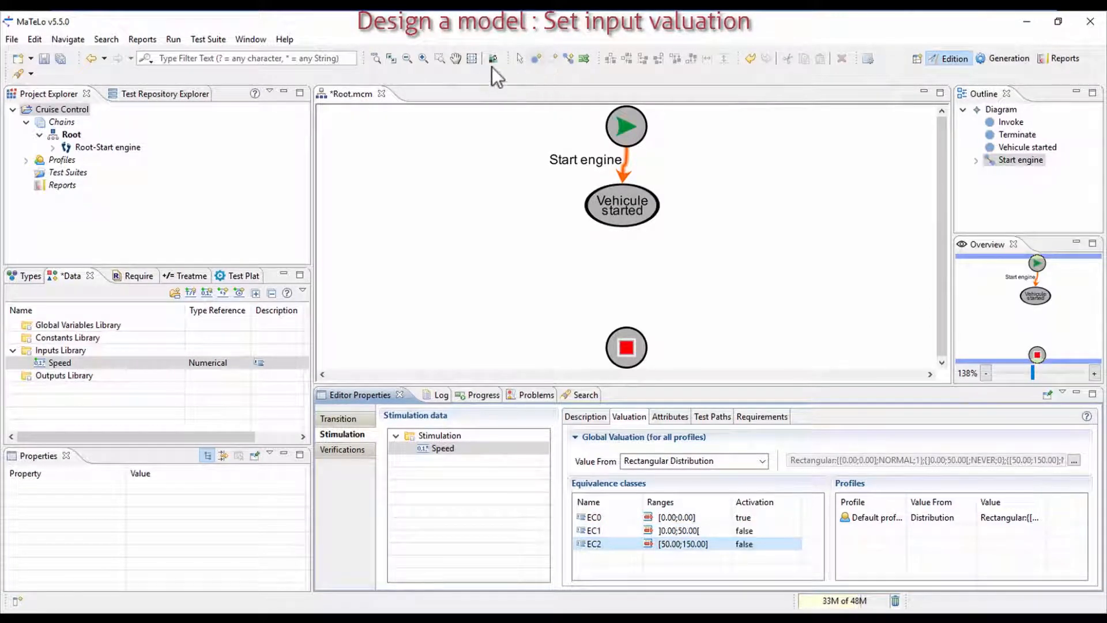
# Create a new numerical output named "Check speed" in the Outputs Library
pyautogui.click(50, 367)
pyautogui.rightClick(48, 374)
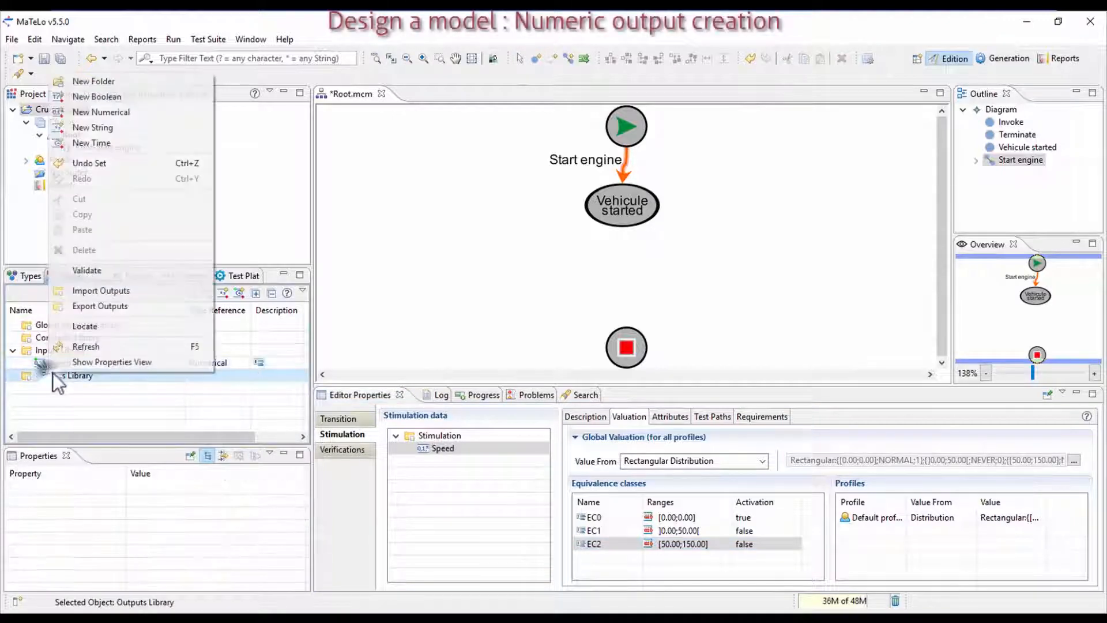
pyautogui.click(137, 111)
pyautogui.write('Check')
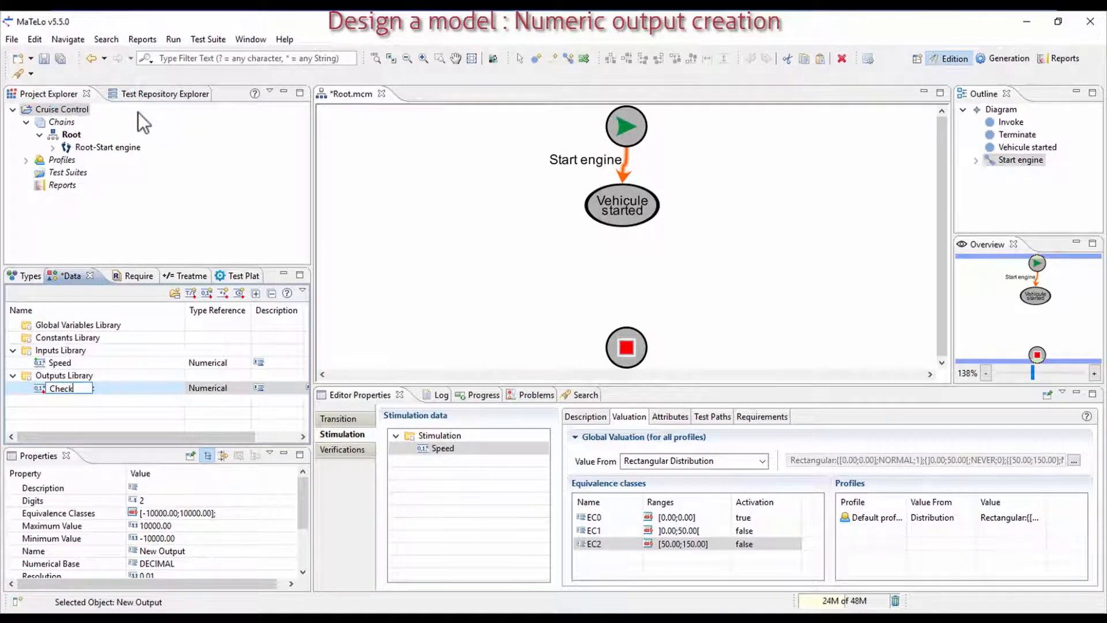
pyautogui.write(' speed')
pyautogui.press('Return')
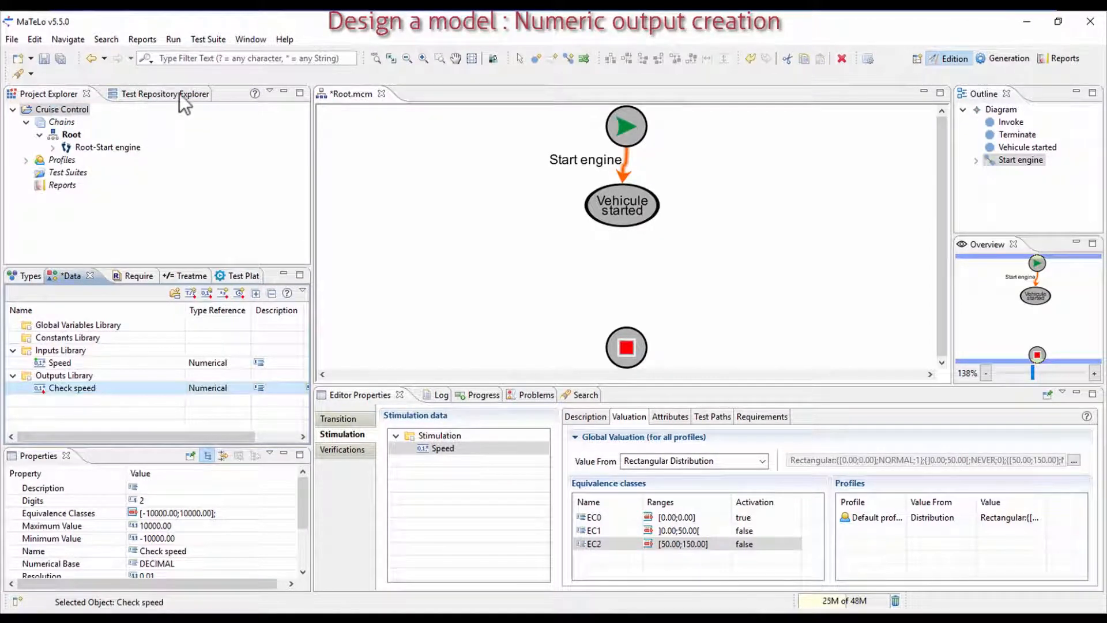
# Assign Check speed to the Start engine verification and set its only comparison to == the external input Speed
pyautogui.click(353, 449)
pyautogui.moveTo(74, 390); pyautogui.dragTo(526, 451)
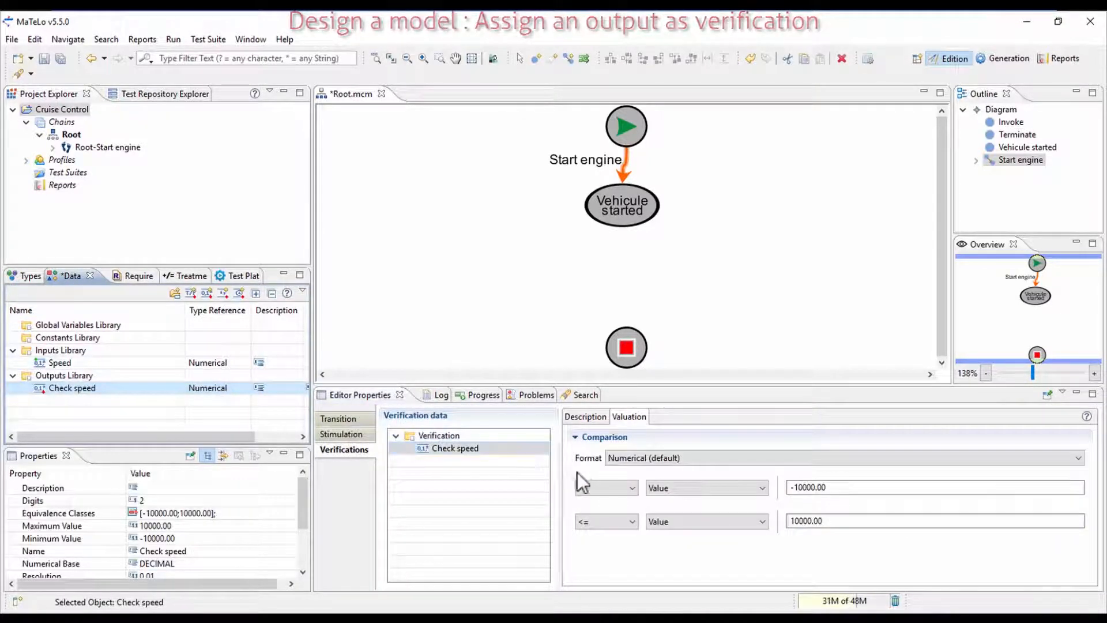
pyautogui.click(604, 488)
pyautogui.click(606, 501)
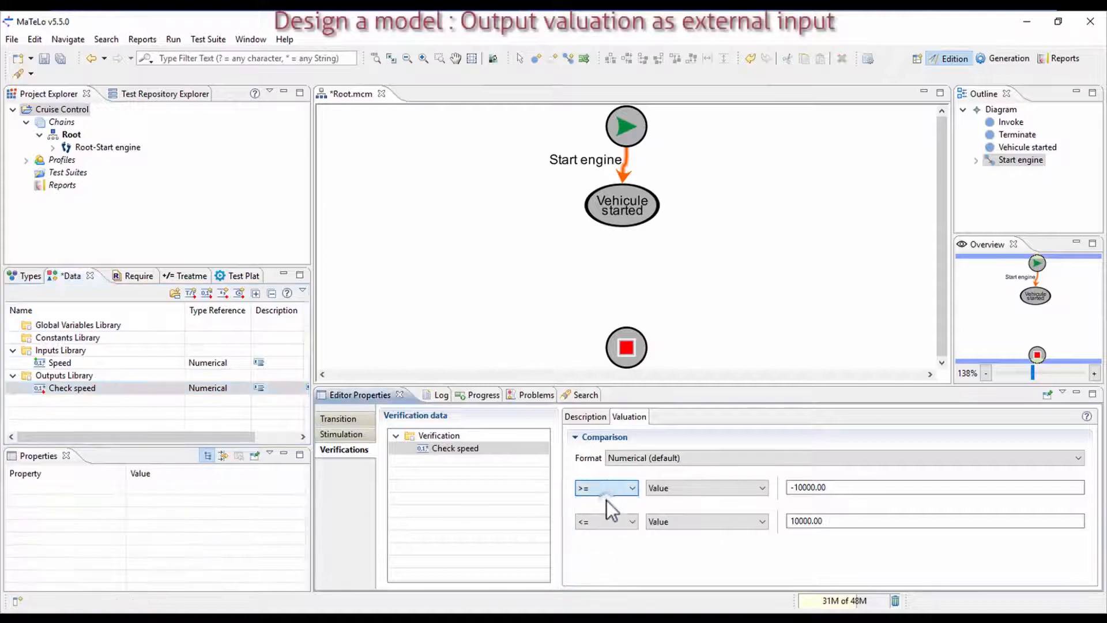
pyautogui.click(618, 519)
pyautogui.click(616, 548)
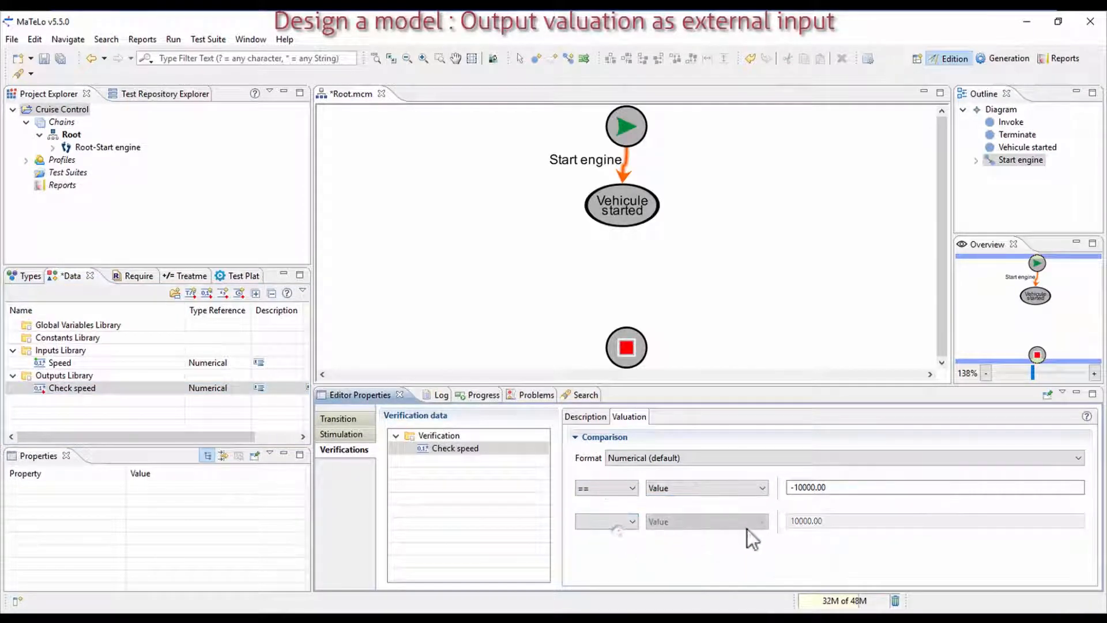
pyautogui.click(725, 490)
pyautogui.click(714, 500)
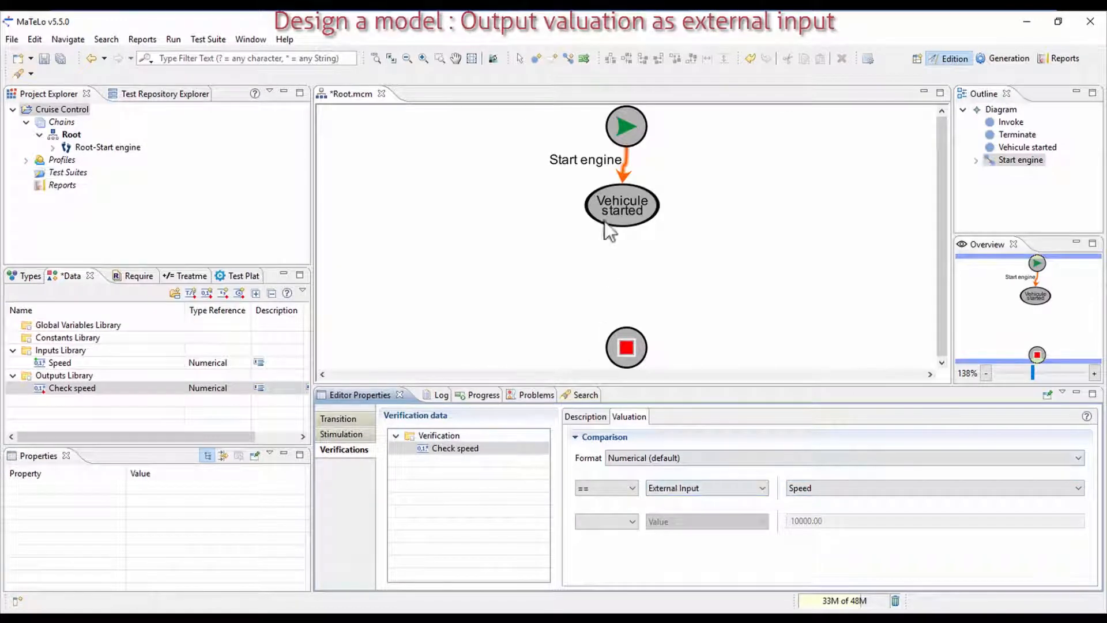
# Add a state to the Root diagram, below and far left of Vehicule started, and name it "LESS THAN 50KMH"
pyautogui.click(535, 56)
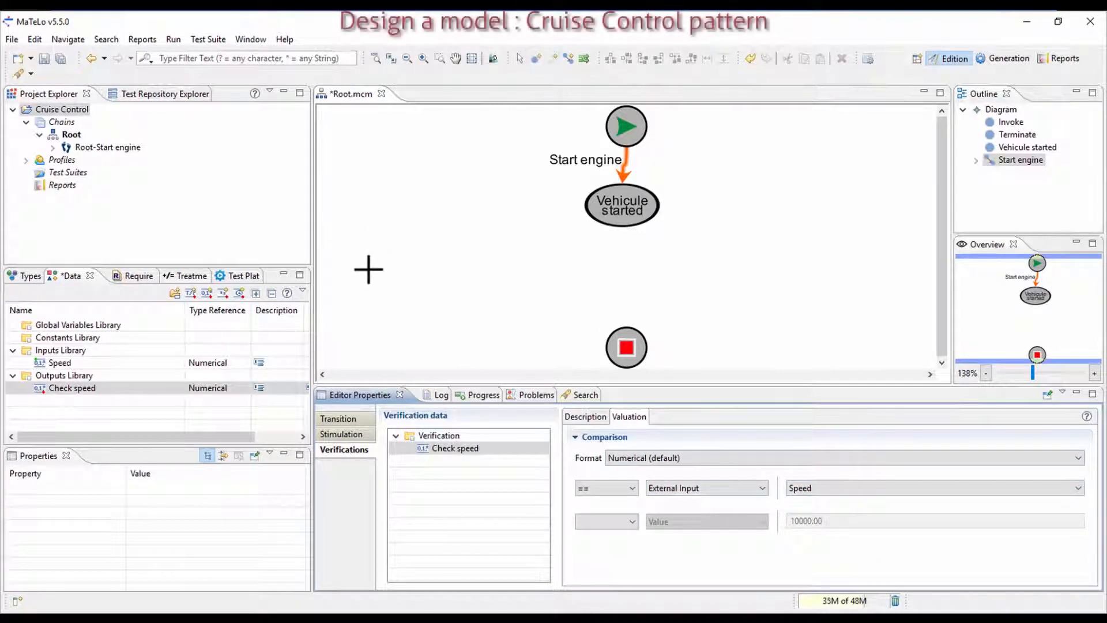
pyautogui.click(348, 268)
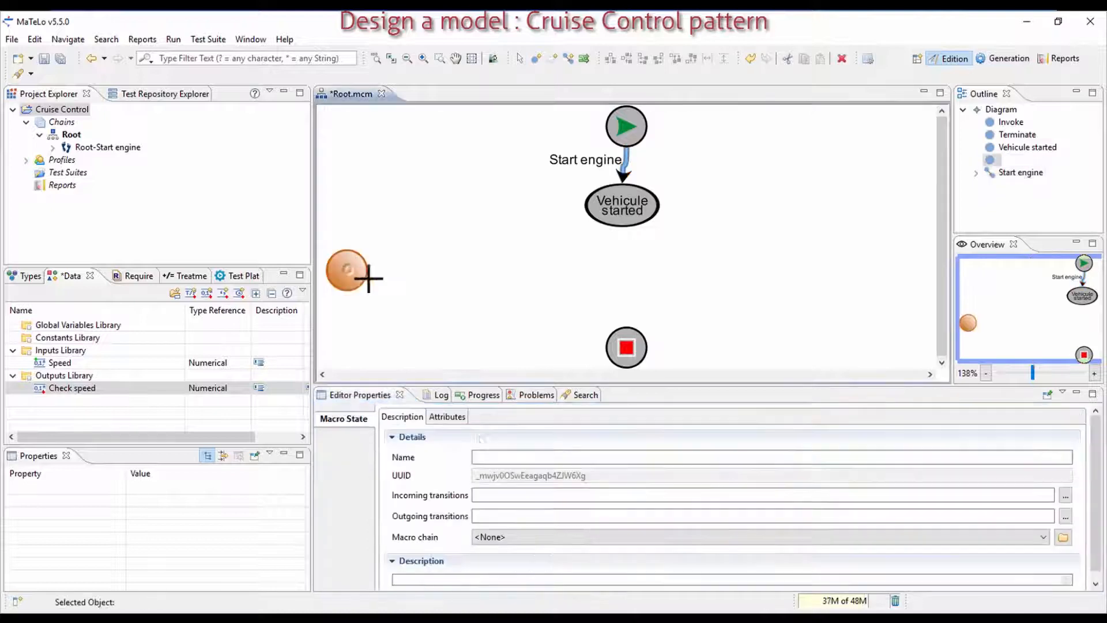
pyautogui.click(502, 457)
pyautogui.write('IN')
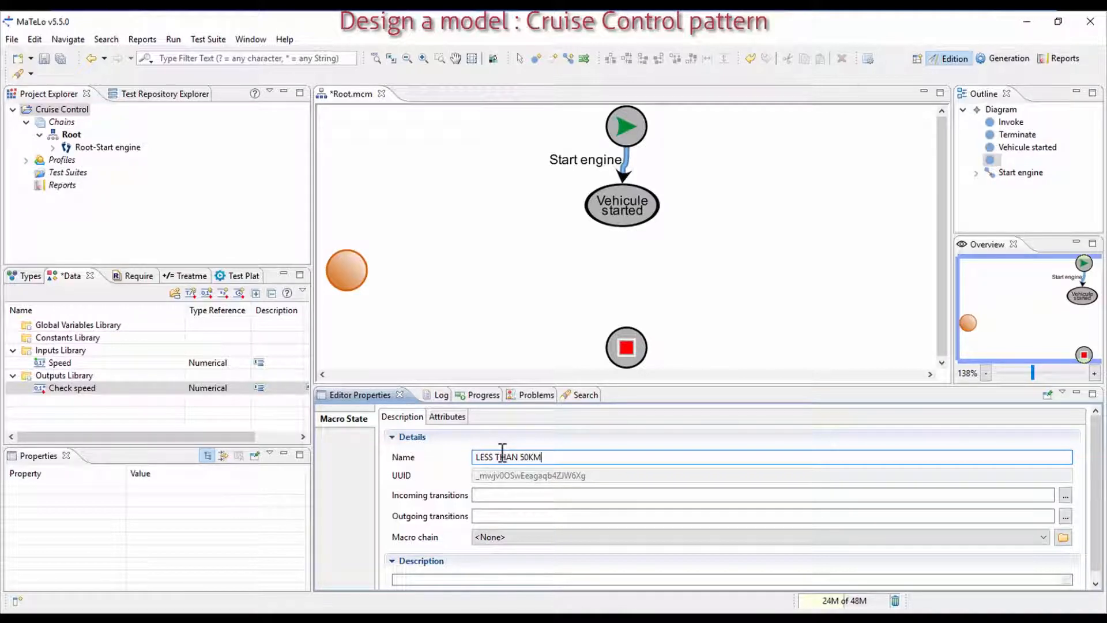
pyautogui.press('Return')
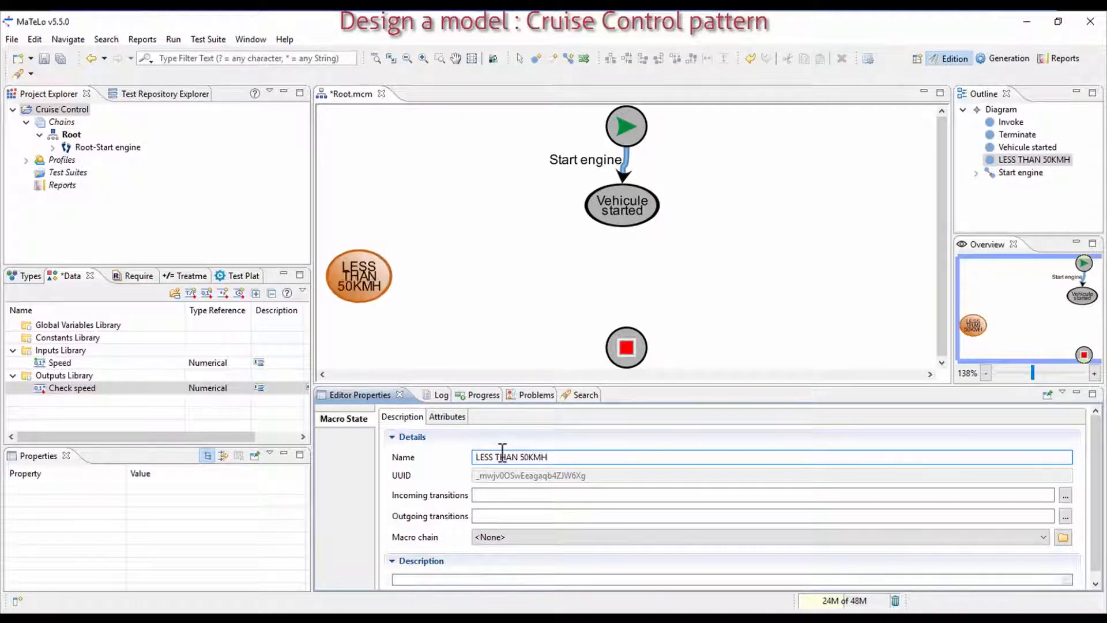
# Draw a transition from the Vehicule started state to the LESS THAN 50KMH state
pyautogui.click(568, 63)
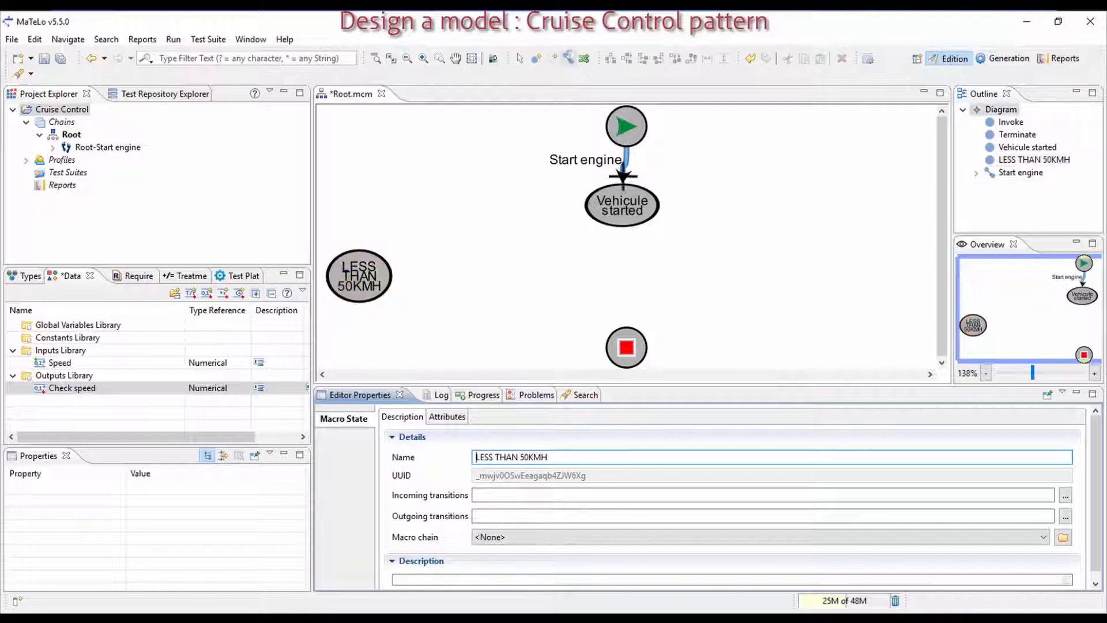
pyautogui.click(602, 196)
pyautogui.click(359, 278)
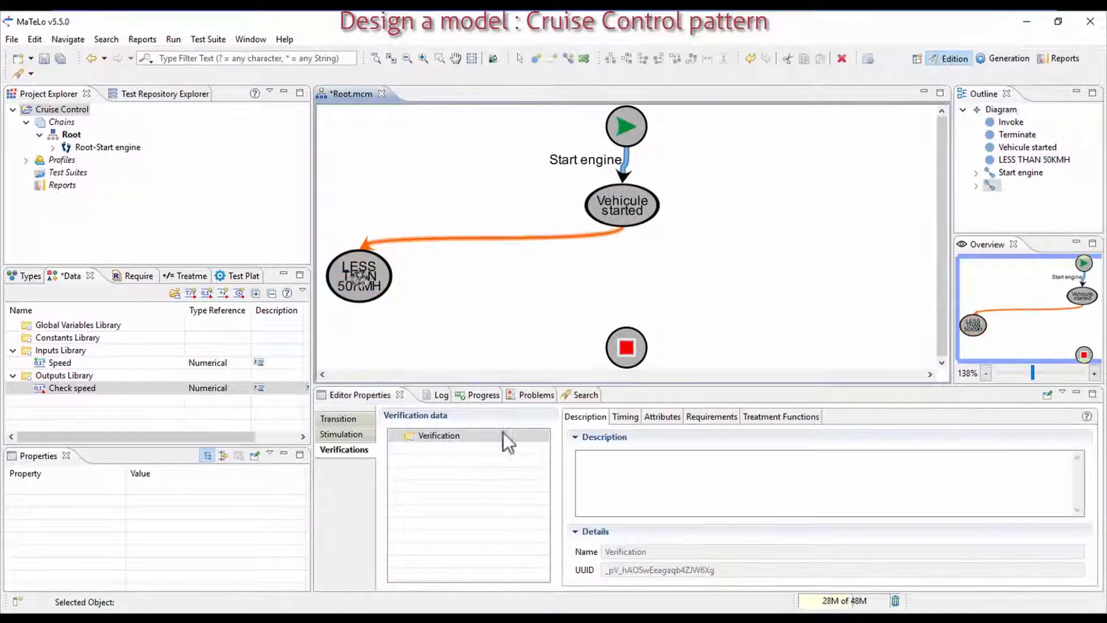
# Name the transition from Vehicule started to LESS THAN 50KMH "Accelerate to less than 50 kmh"
pyautogui.click(358, 418)
pyautogui.click(649, 472)
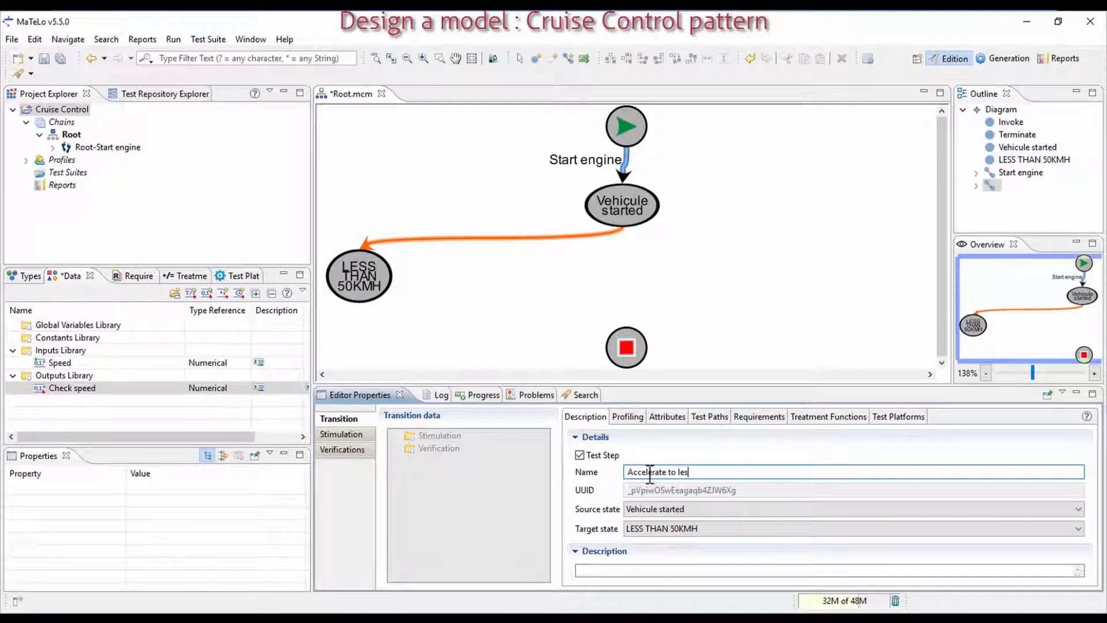
pyautogui.write('Accelerate to less than 50 kmh')
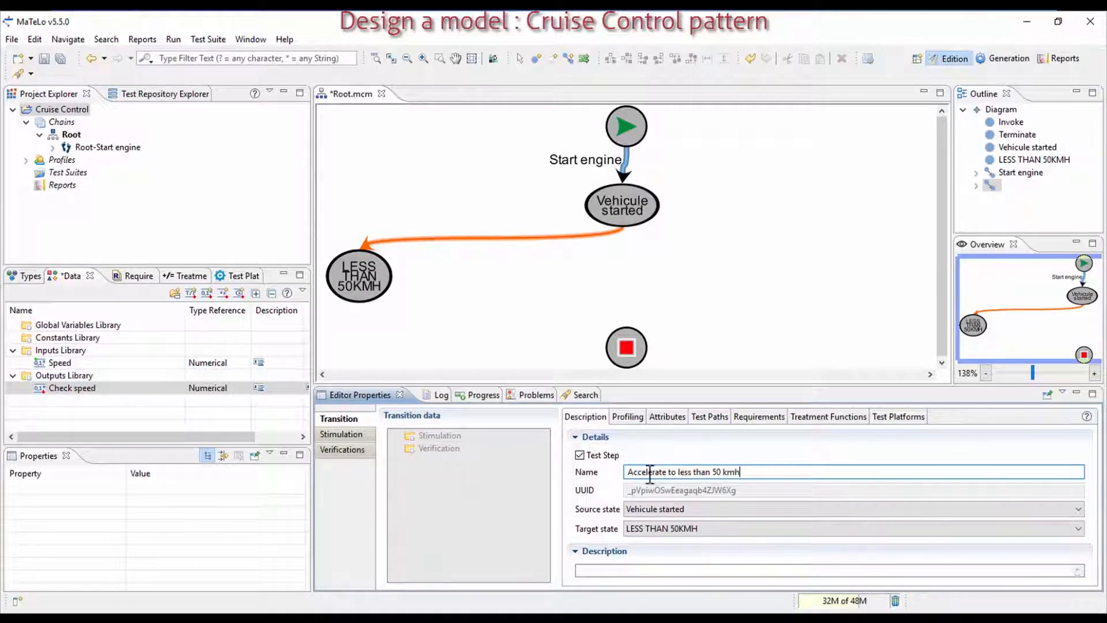
pyautogui.press('Return')
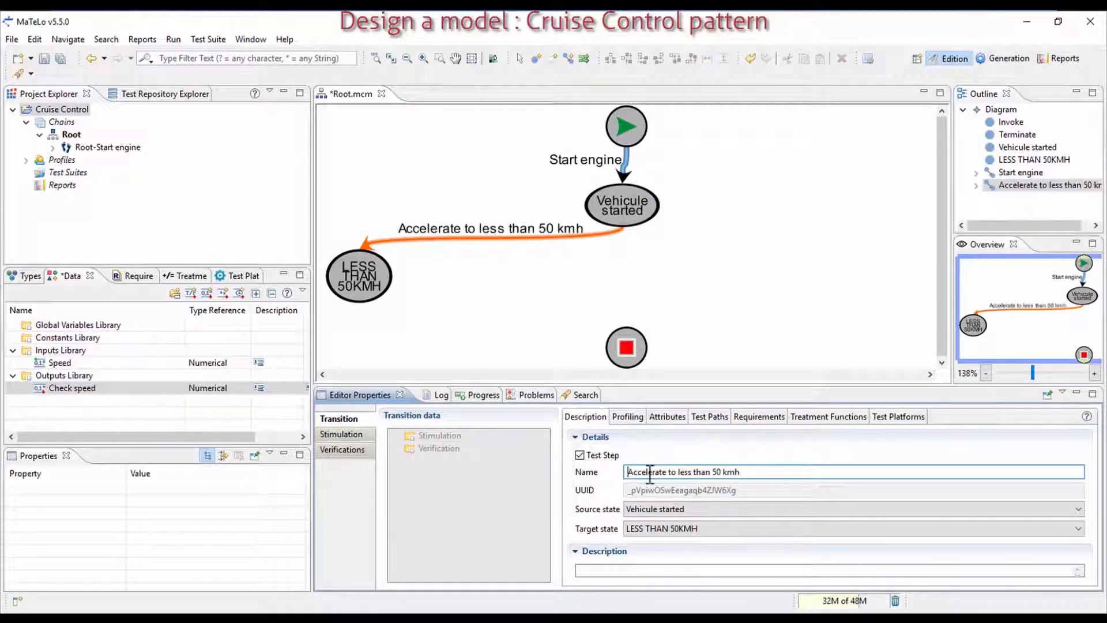
# Assign the Speed input to the Accelerate to less than 50 kmh stimulation and deactivate equivalence classes EC0 and EC2
pyautogui.click(351, 430)
pyautogui.moveTo(101, 365); pyautogui.dragTo(430, 448)
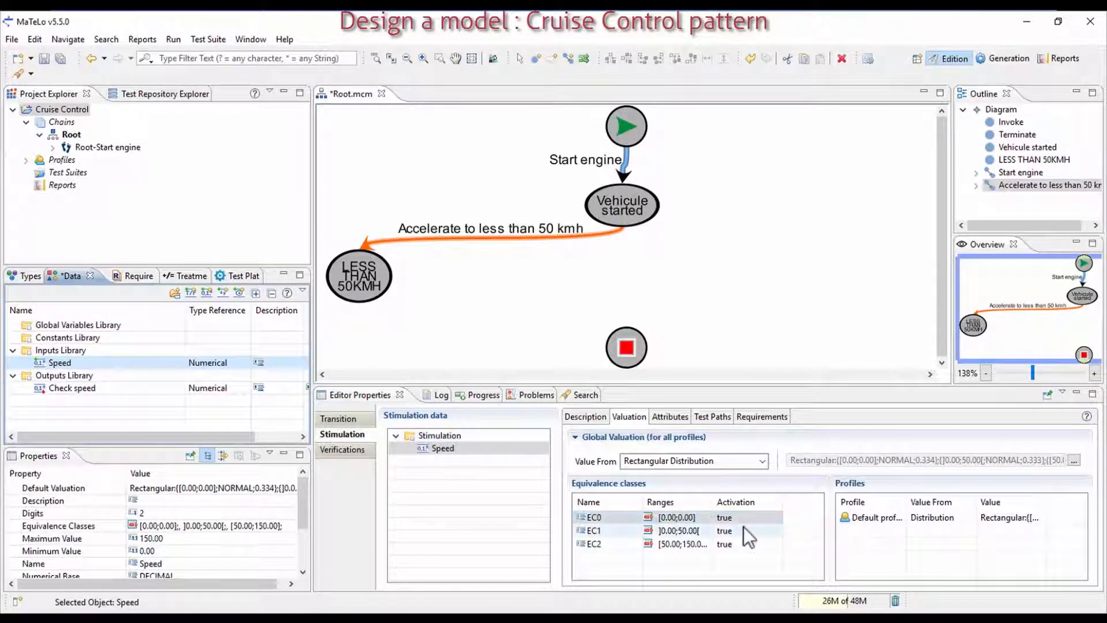
pyautogui.click(745, 518)
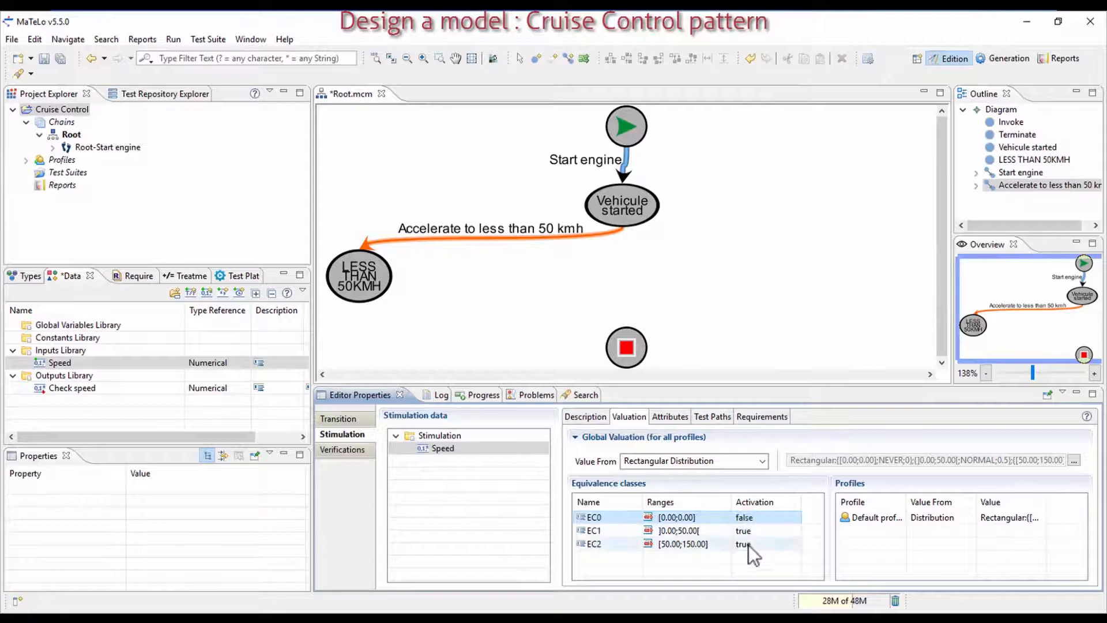
pyautogui.click(749, 544)
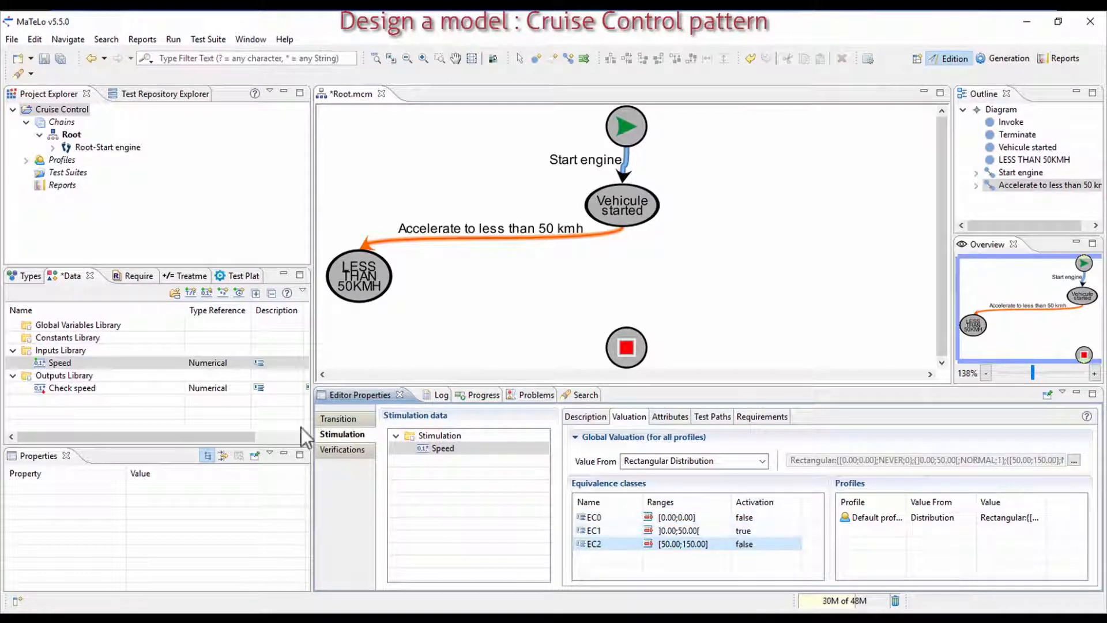
# Assign Check speed to the Accelerate to less than 50 kmh verification, with == external input Speed as its only comparison
pyautogui.click(348, 448)
pyautogui.moveTo(70, 387); pyautogui.dragTo(434, 447)
pyautogui.click(599, 487)
pyautogui.click(621, 503)
pyautogui.click(684, 490)
pyautogui.click(689, 502)
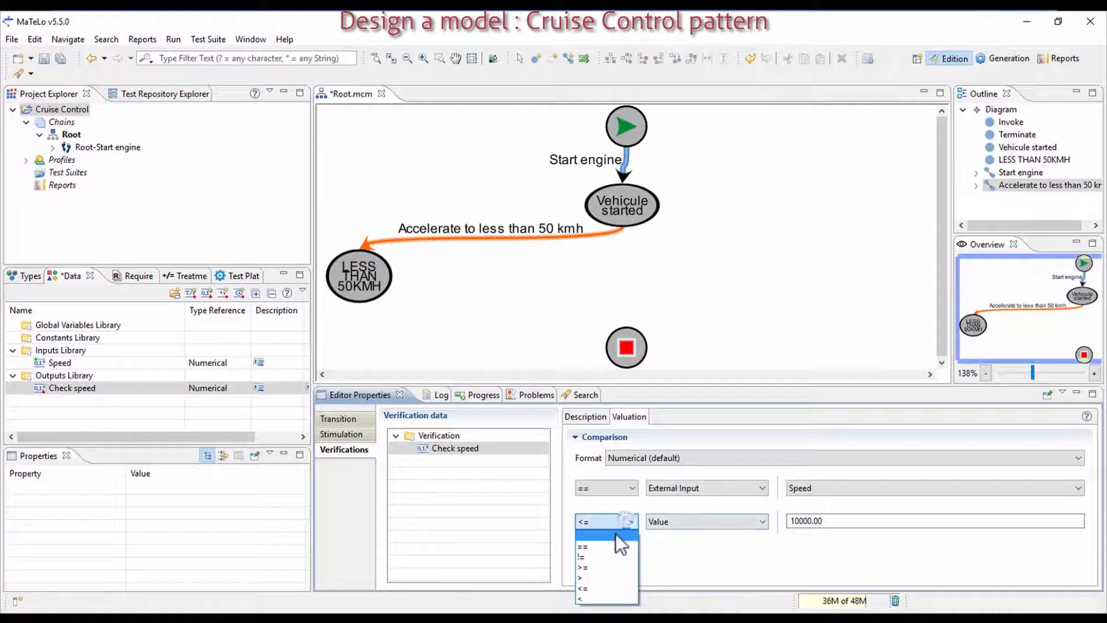
pyautogui.click(611, 532)
# Add a state on the far right of the Root diagram, level with LESS THAN 50KMH, and name it "HIGHER THAN 50 KMH"
pyautogui.click(535, 59)
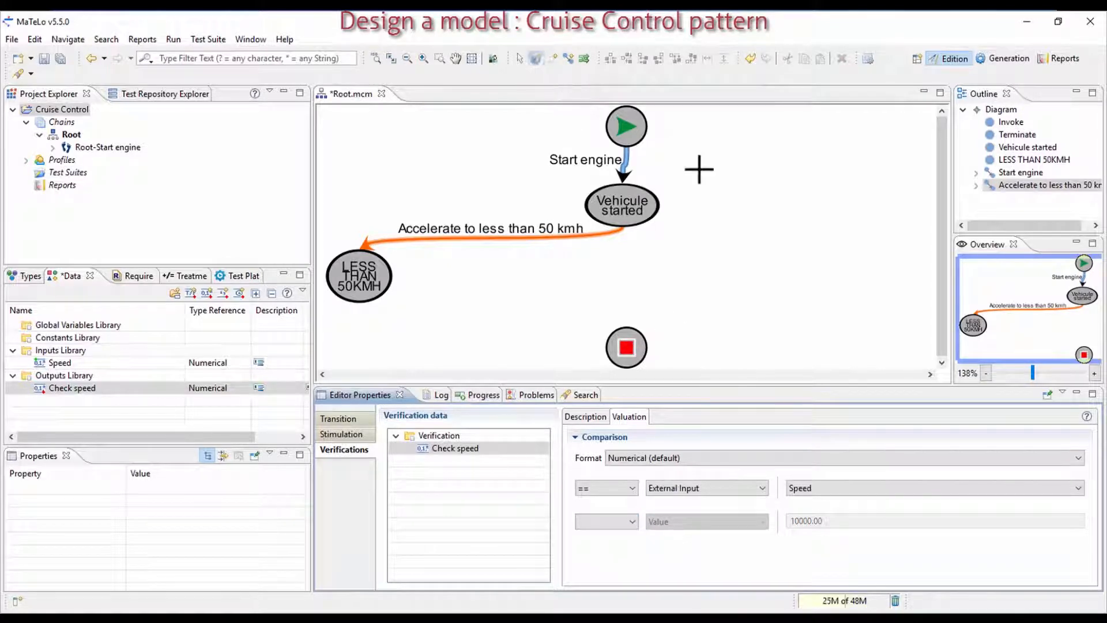
pyautogui.click(883, 270)
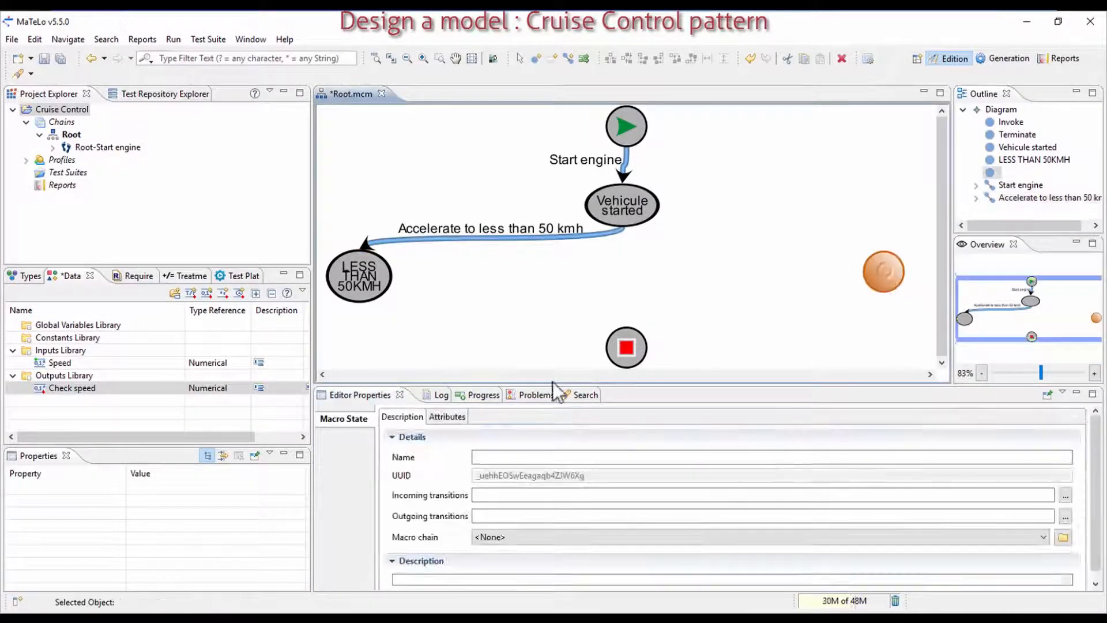
pyautogui.click(551, 457)
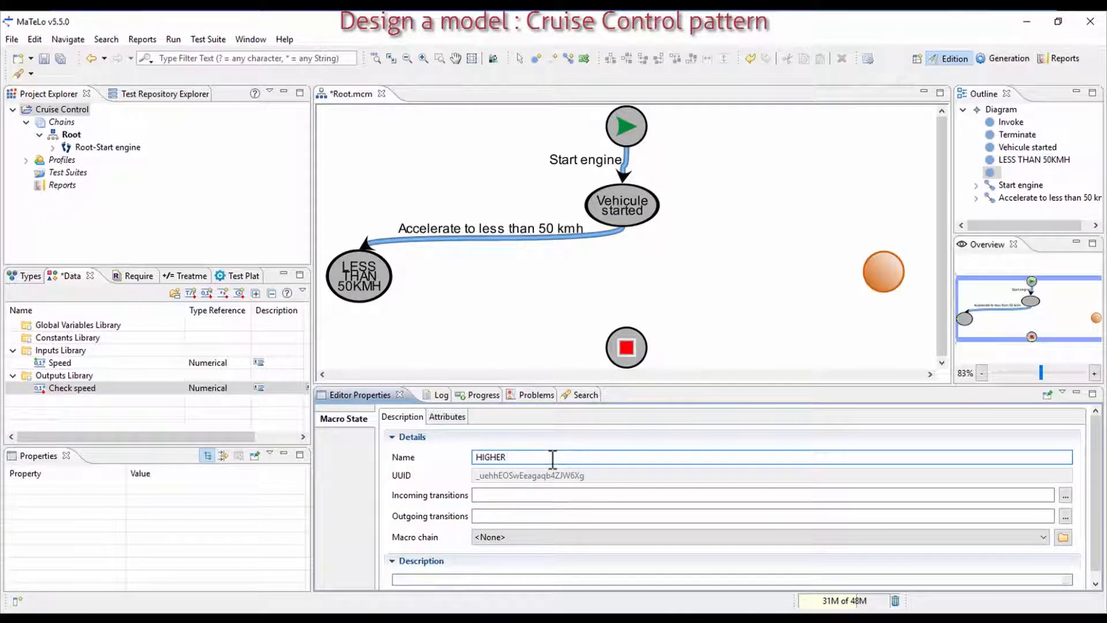
pyautogui.write('HIGHER THAN 50 KM')
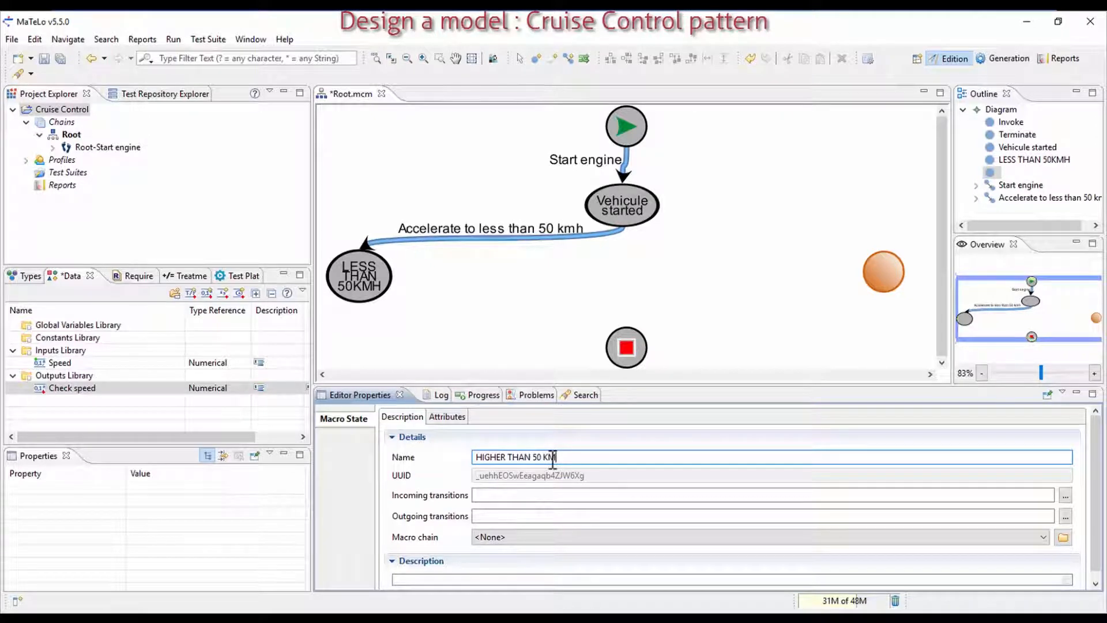
pyautogui.write('H')
pyautogui.press('Return')
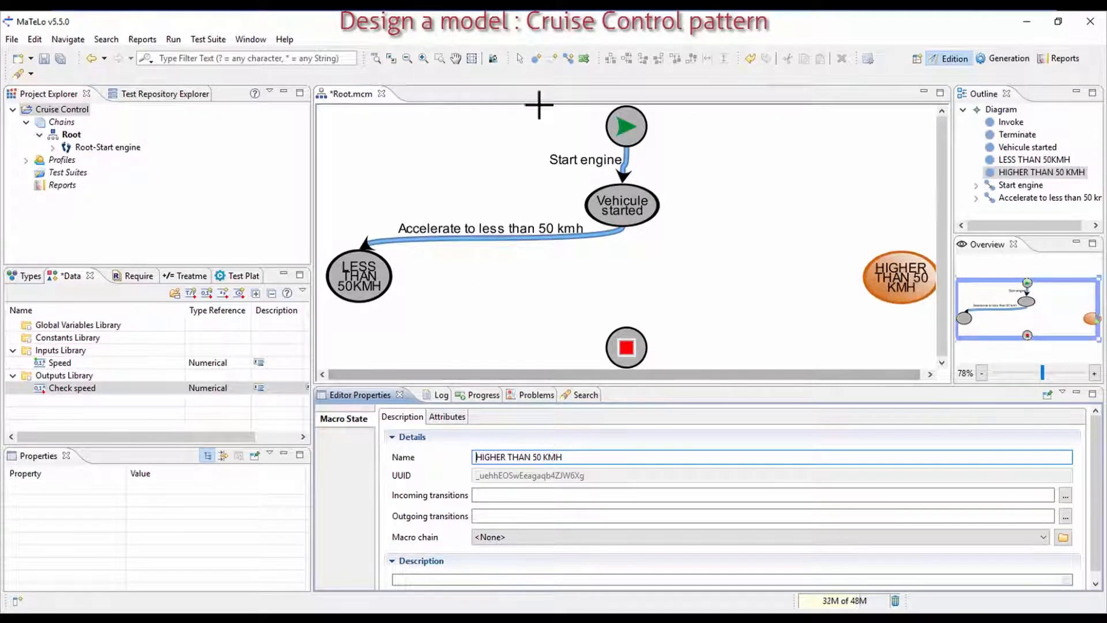
# Draw a transition from LESS THAN 50KMH to HIGHER THAN 50 KMH and name it "Accelerate higher than 50KMH"
pyautogui.click(567, 59)
pyautogui.moveTo(381, 273); pyautogui.dragTo(896, 278)
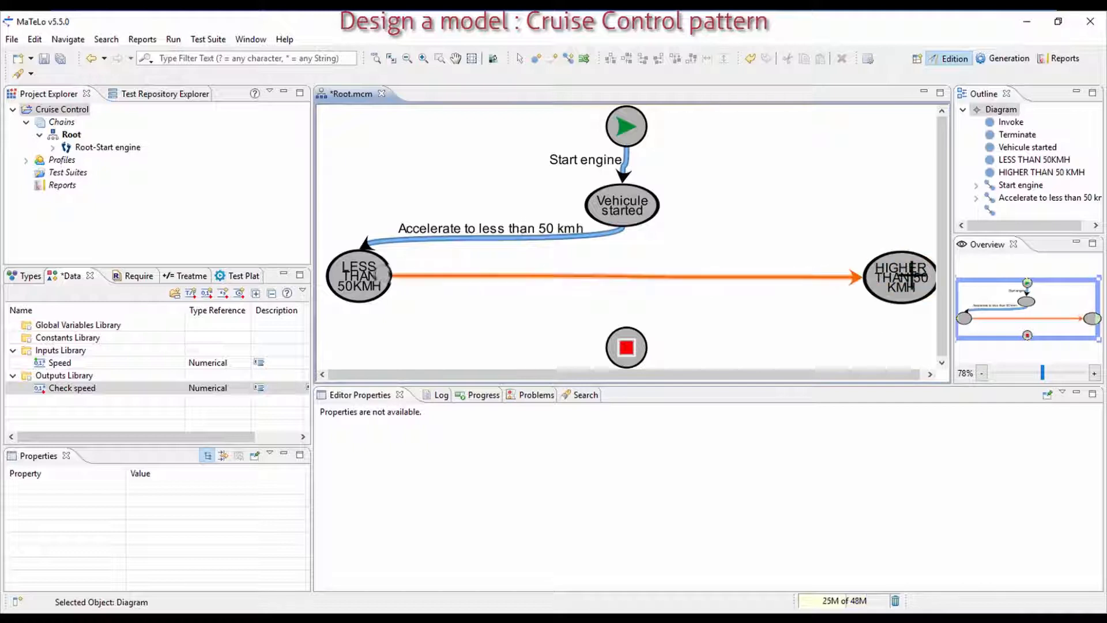
pyautogui.click(337, 418)
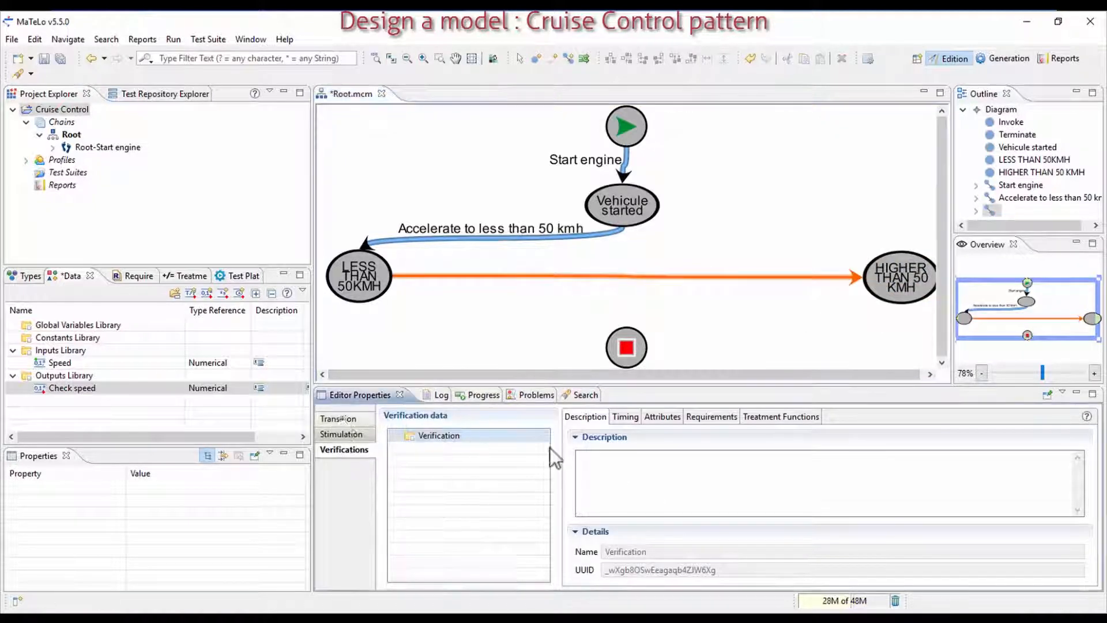
pyautogui.click(651, 470)
pyautogui.write('Accelerate high')
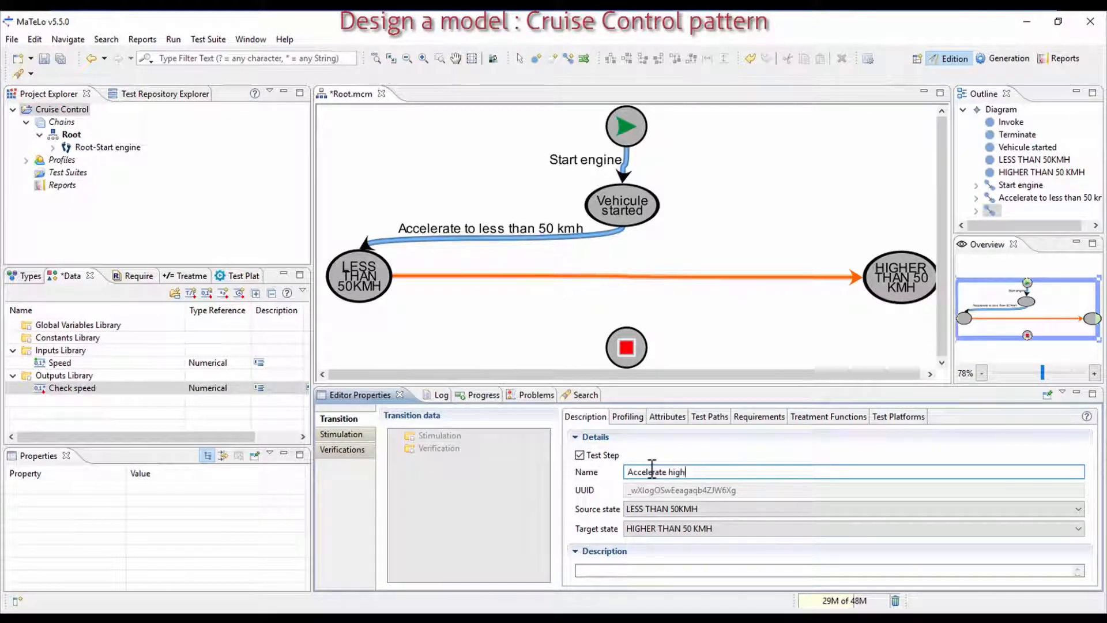
pyautogui.write('er than 50')
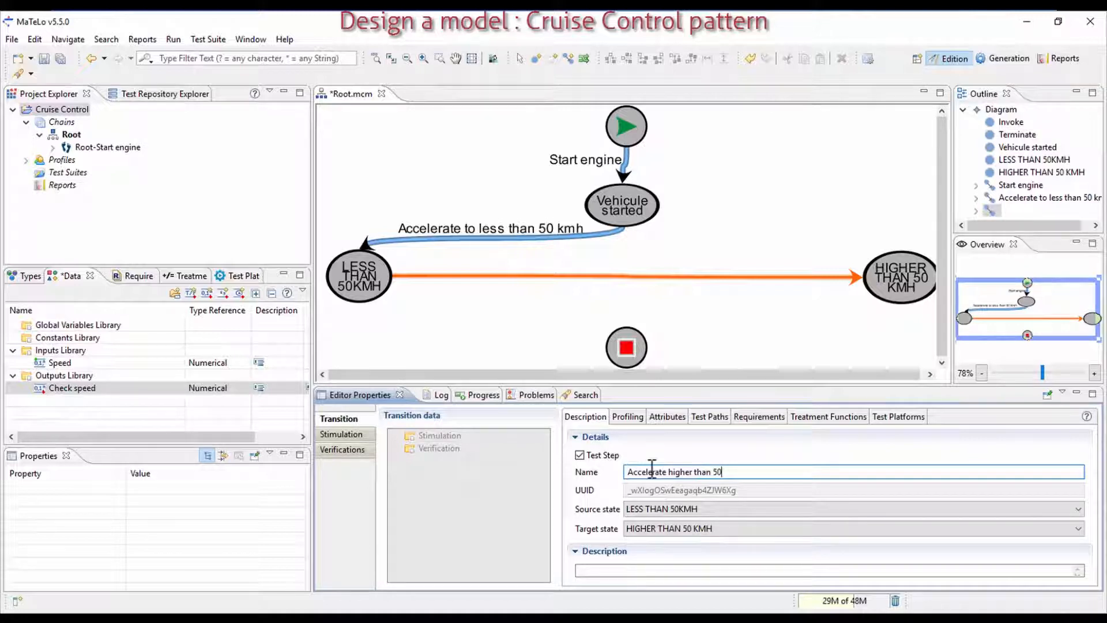
pyautogui.write('KMH')
pyautogui.press('Return')
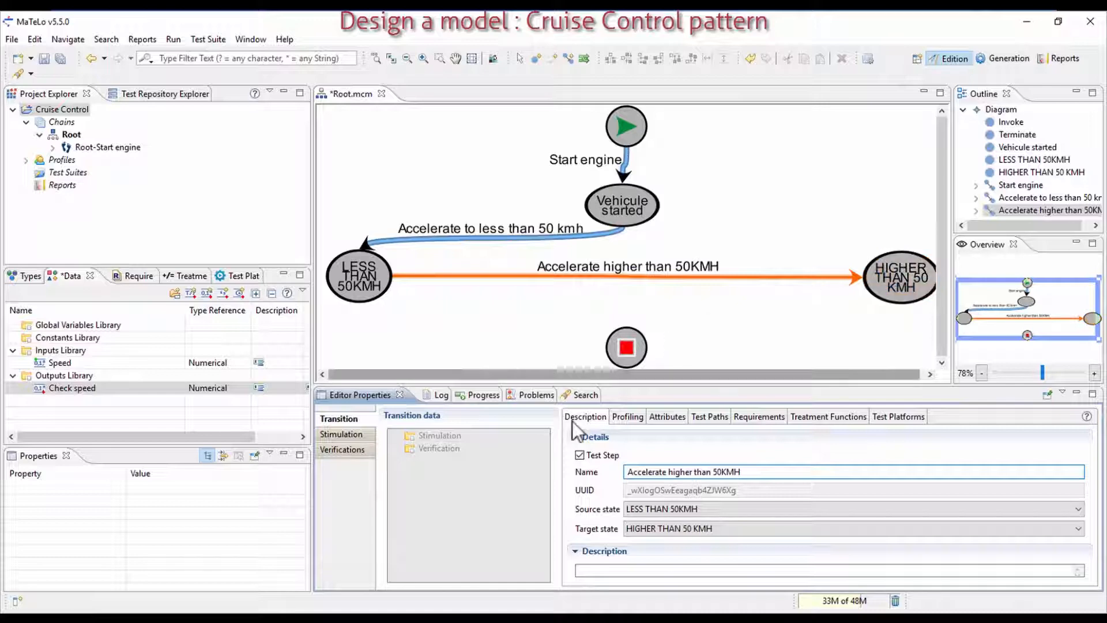
# Assign the Speed input to the Accelerate higher than 50KMH stimulation and deactivate equivalence classes EC0 and EC1
pyautogui.click(346, 434)
pyautogui.moveTo(85, 364); pyautogui.dragTo(439, 435)
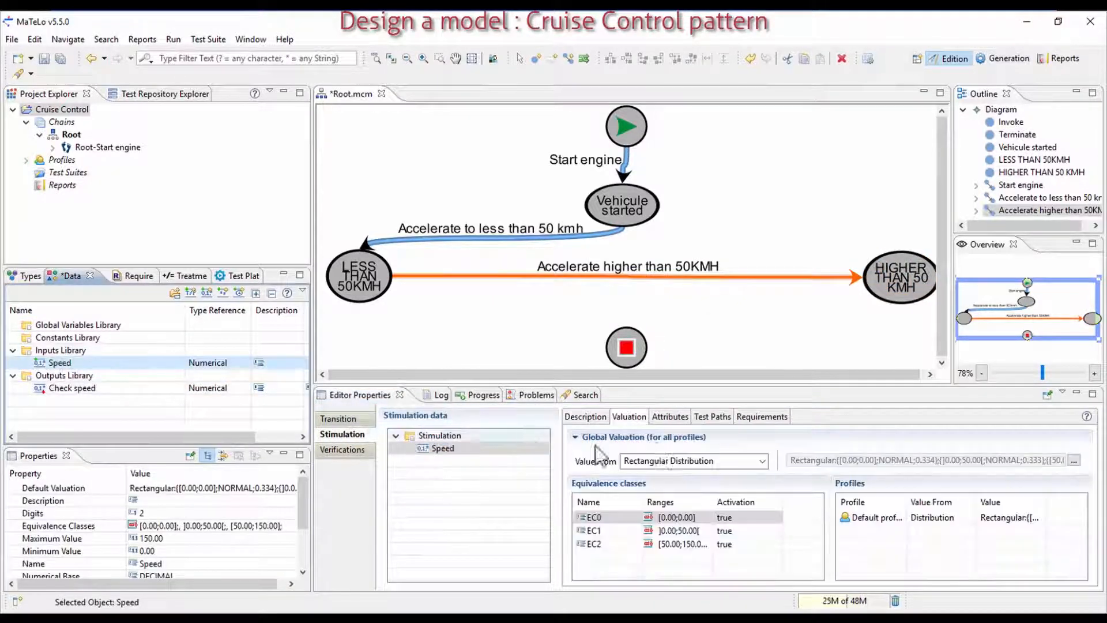
pyautogui.click(735, 531)
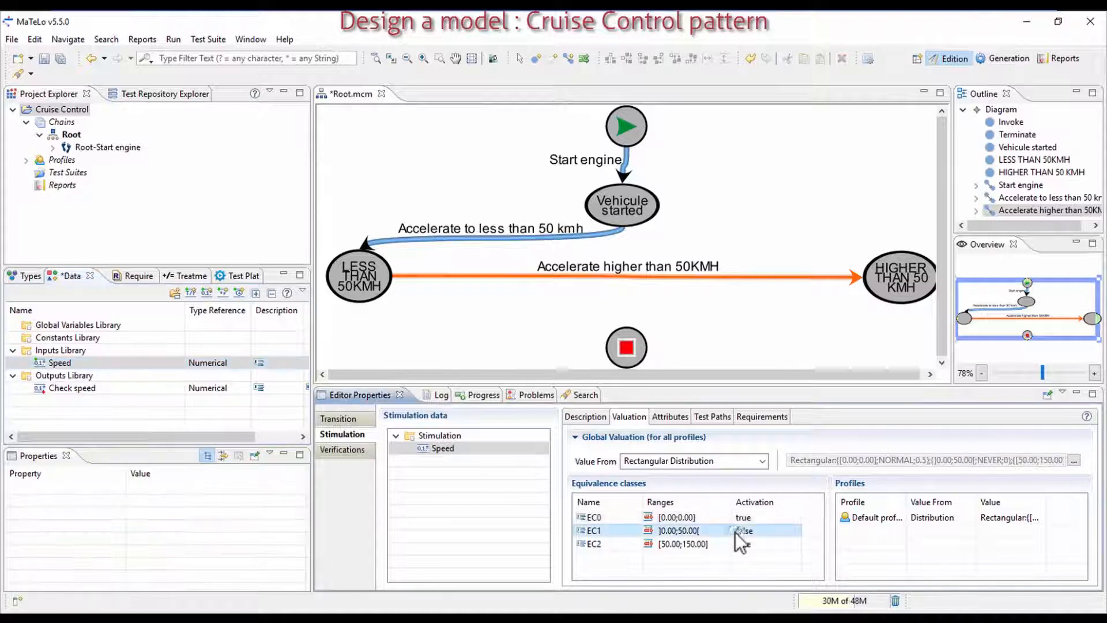
pyautogui.click(750, 517)
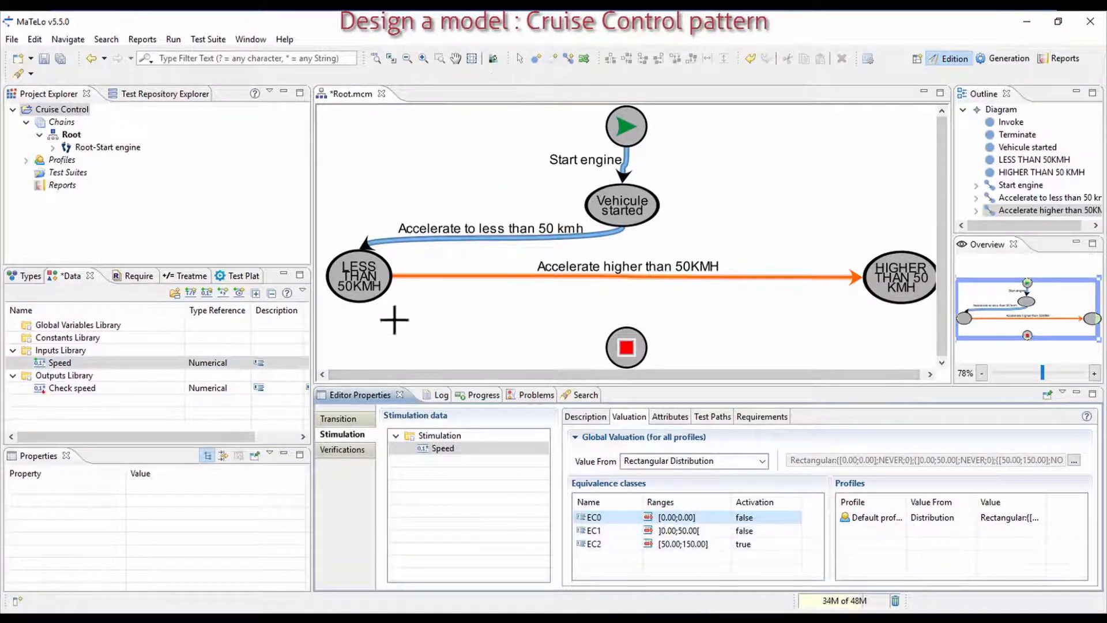
# Assign Check speed to the Accelerate higher than 50KMH verification, with == external input Speed as its only comparison
pyautogui.click(341, 449)
pyautogui.moveTo(167, 389); pyautogui.dragTo(438, 448)
pyautogui.click(608, 487)
pyautogui.click(609, 501)
pyautogui.click(756, 491)
pyautogui.click(727, 504)
pyautogui.click(621, 518)
pyautogui.click(641, 531)
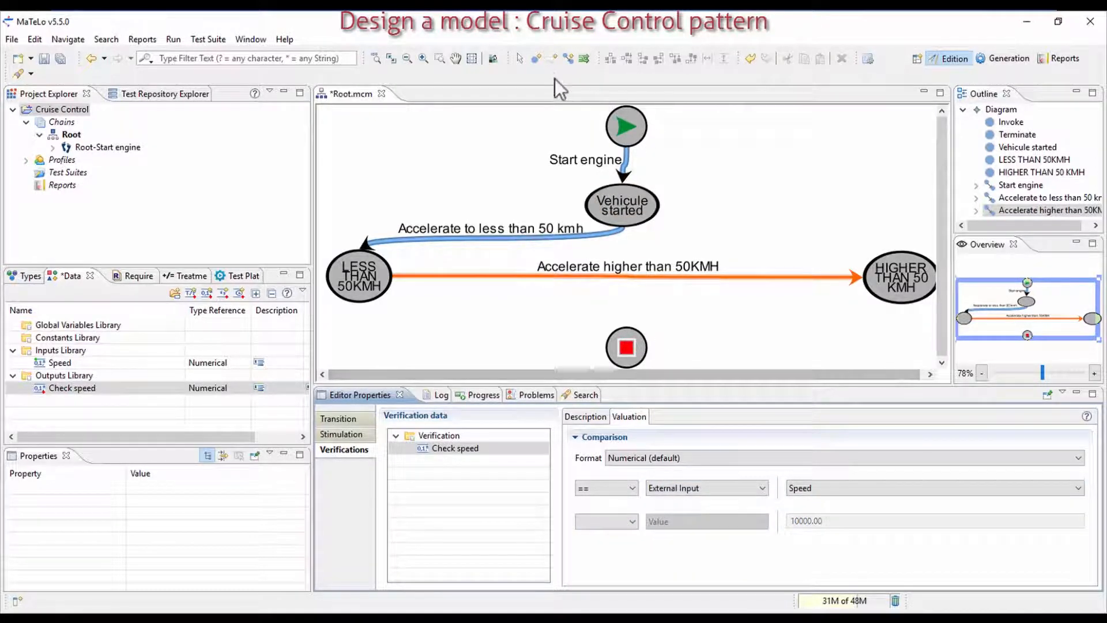
# Draw a return transition from HIGHER THAN 50 KMH to LESS THAN 50KMH and name it "Decelerate Lower than 50Kmh"
pyautogui.click(568, 58)
pyautogui.click(865, 271)
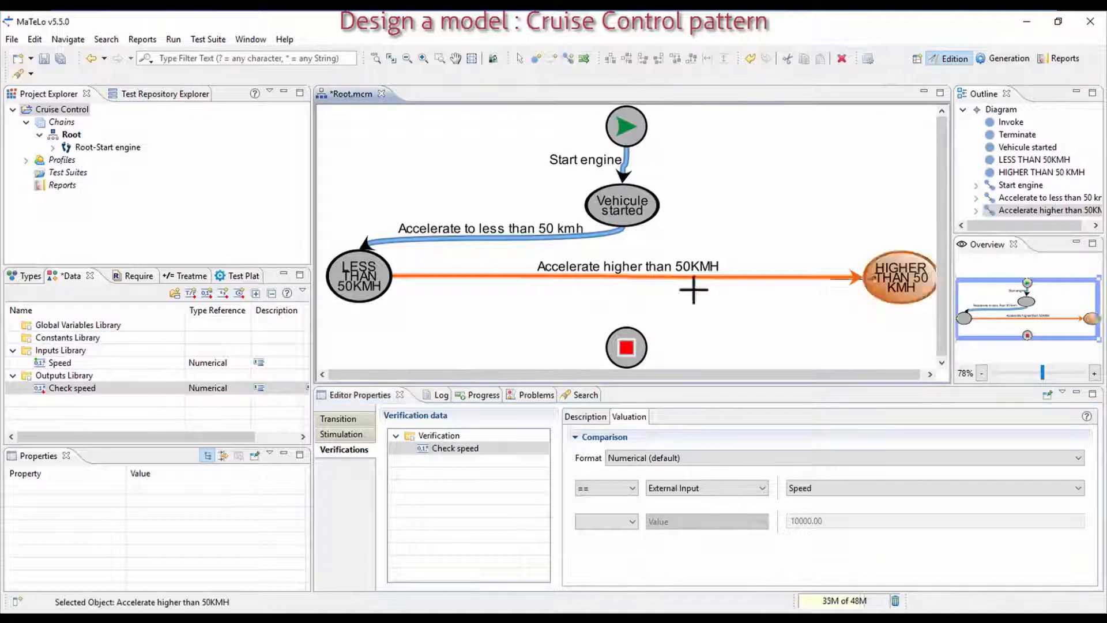
pyautogui.click(375, 284)
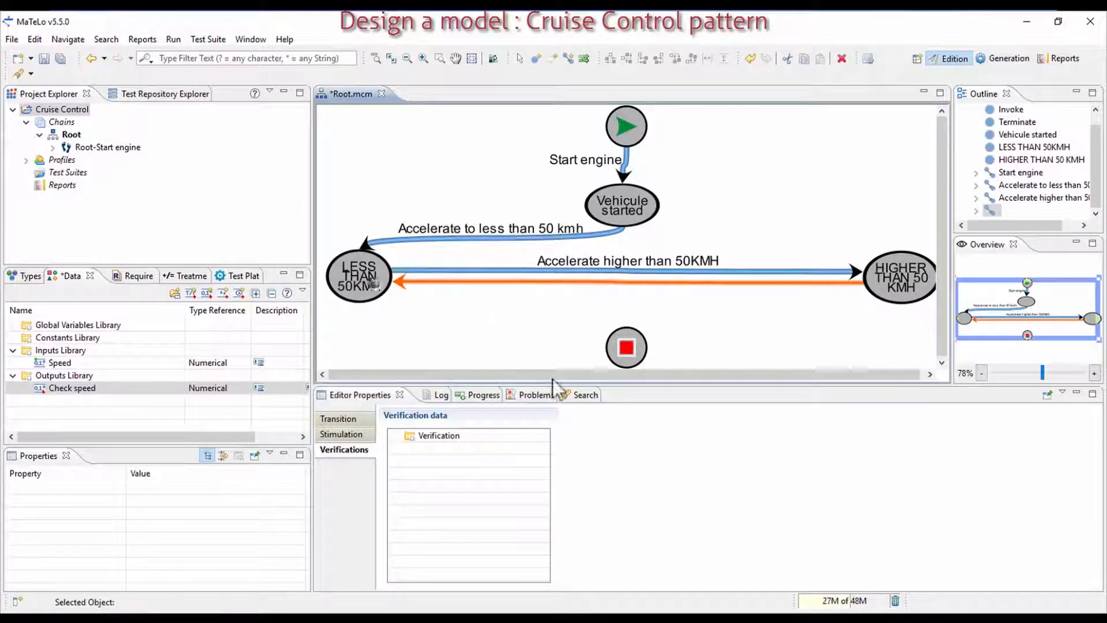
pyautogui.click(338, 419)
pyautogui.click(656, 471)
pyautogui.write('D')
pyautogui.write('ecle')
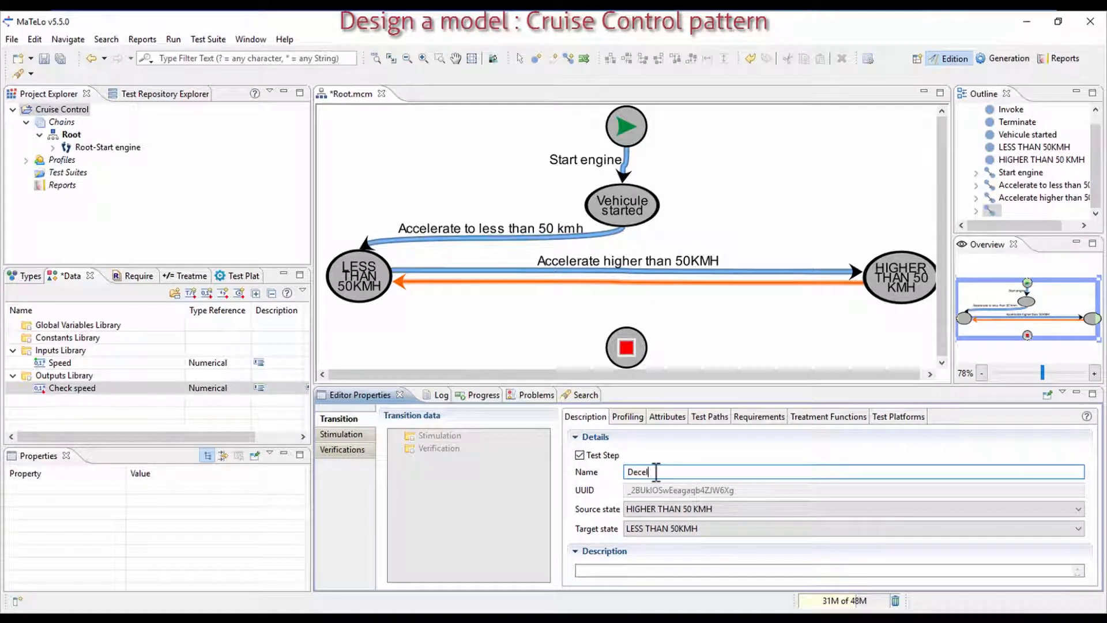
pyautogui.write('erate Lower th')
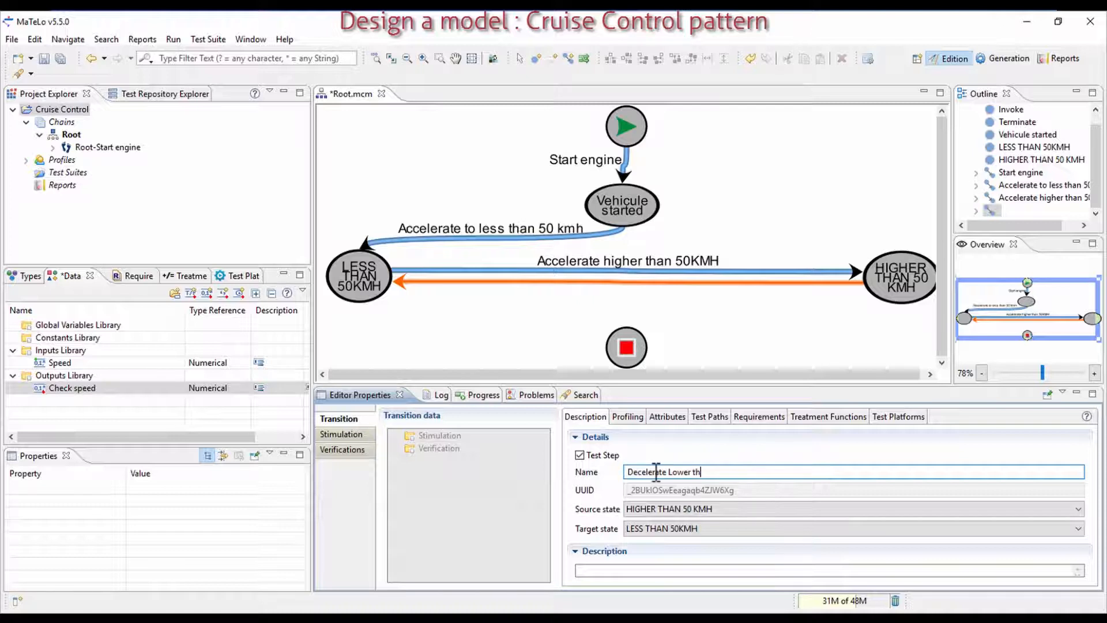
pyautogui.write('an 50Kmh')
pyautogui.press('Return')
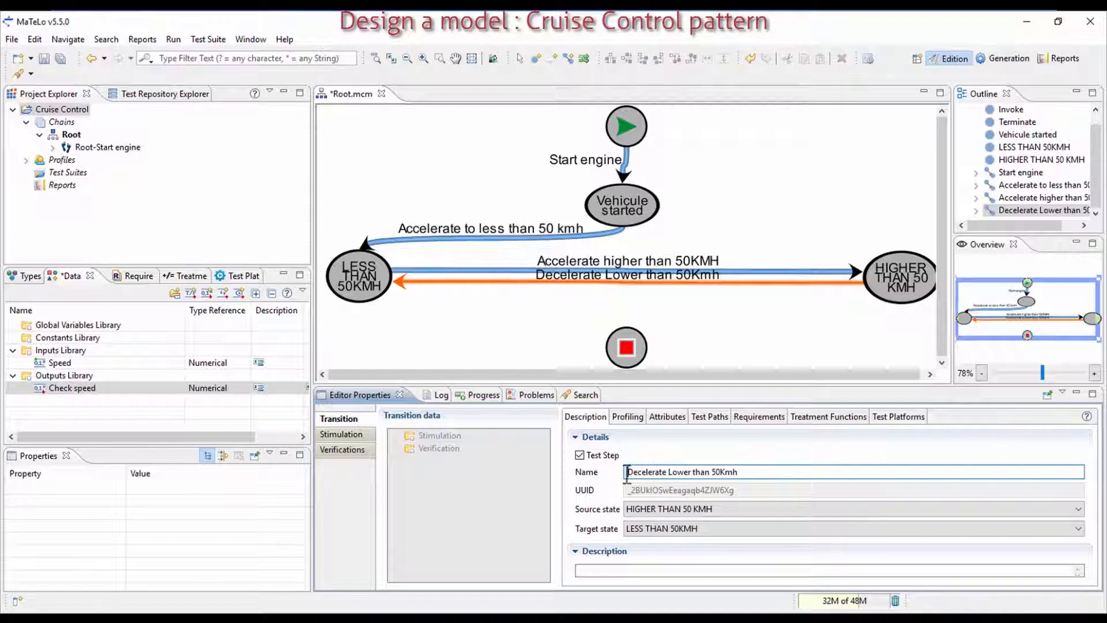
# Assign the Speed input to the Decelerate Lower than 50Kmh stimulation and deactivate equivalence classes EC2 and EC0
pyautogui.click(342, 434)
pyautogui.moveTo(64, 387); pyautogui.dragTo(484, 438)
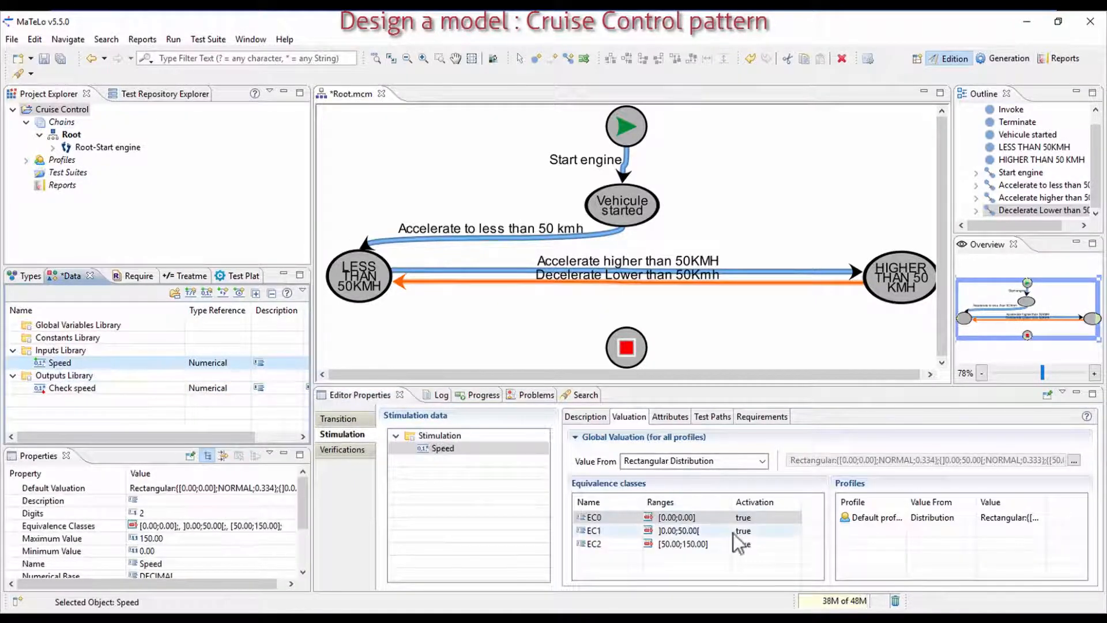
pyautogui.click(746, 542)
pyautogui.click(750, 517)
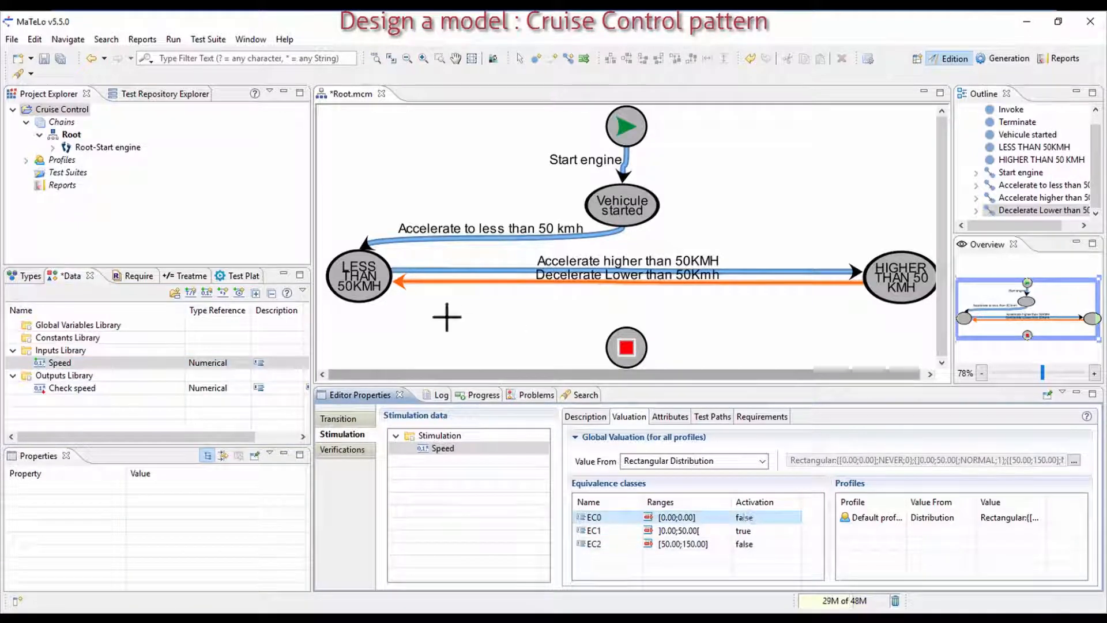
pyautogui.click(346, 449)
pyautogui.moveTo(92, 388); pyautogui.dragTo(431, 449)
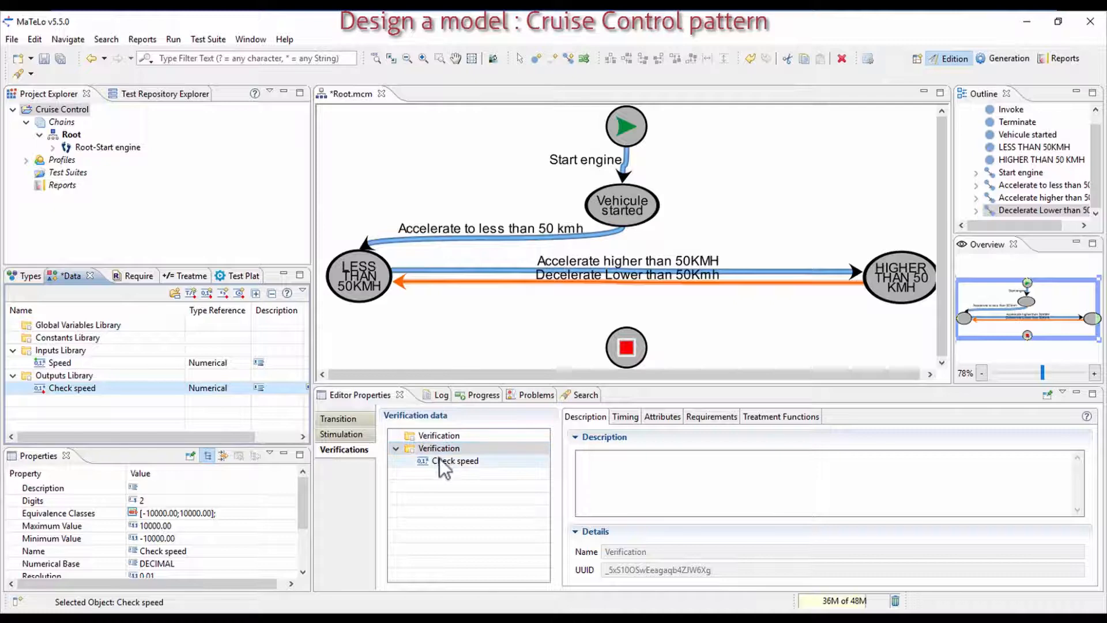
pyautogui.click(438, 461)
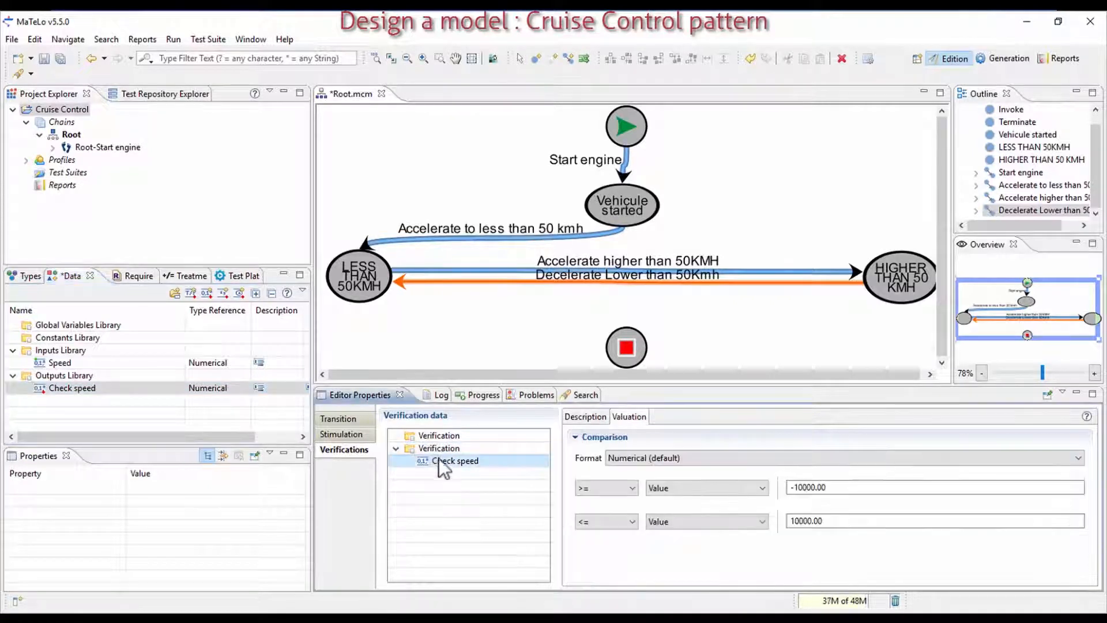
pyautogui.click(439, 452)
pyautogui.press('Delete')
# Assign Check speed to the existing Decelerate Lower than 50Kmh verification, with == external input Speed as its only comparison
pyautogui.moveTo(131, 391); pyautogui.dragTo(442, 435)
pyautogui.click(456, 451)
pyautogui.click(604, 487)
pyautogui.click(610, 502)
pyautogui.click(620, 521)
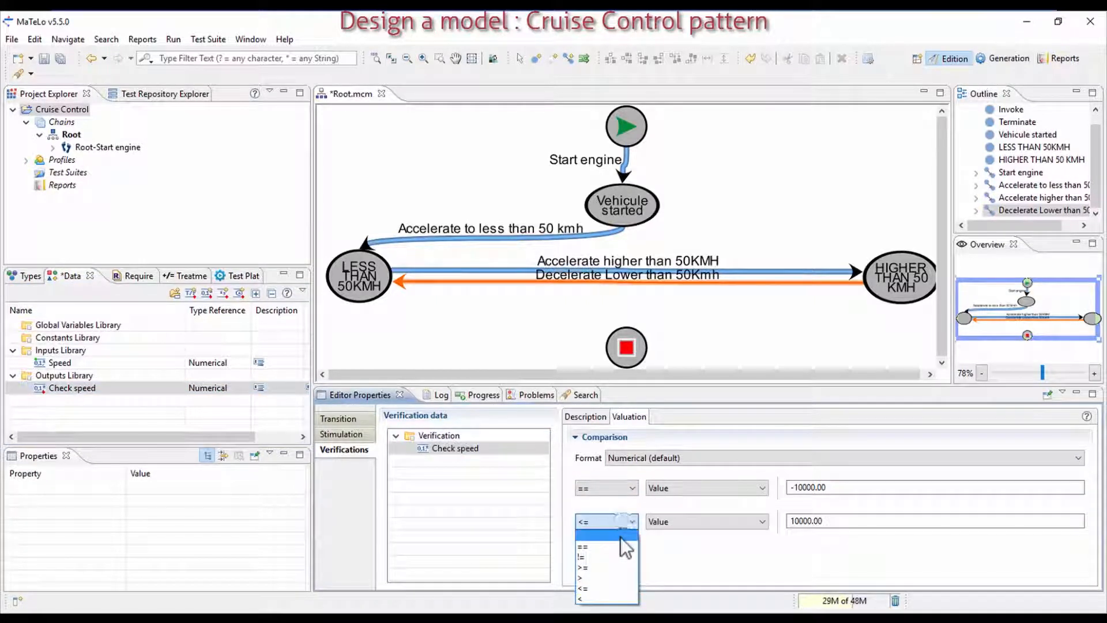
pyautogui.click(620, 537)
pyautogui.click(672, 492)
pyautogui.click(678, 506)
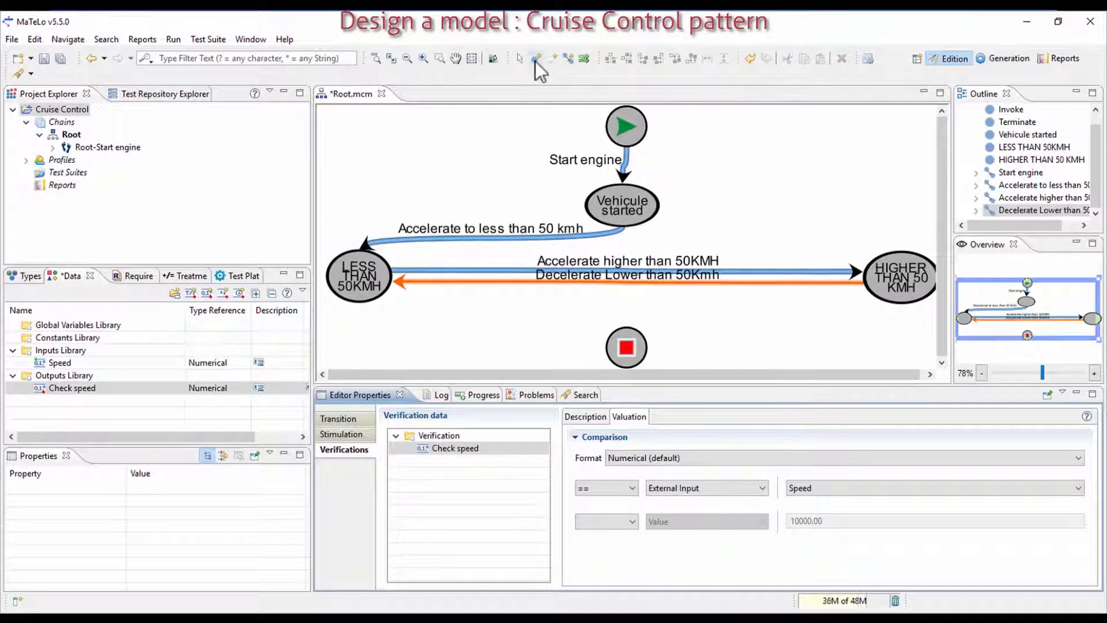
# Move the Terminate state lower in the chain and add a state named "Vehicule stopped" above it
pyautogui.click(623, 362)
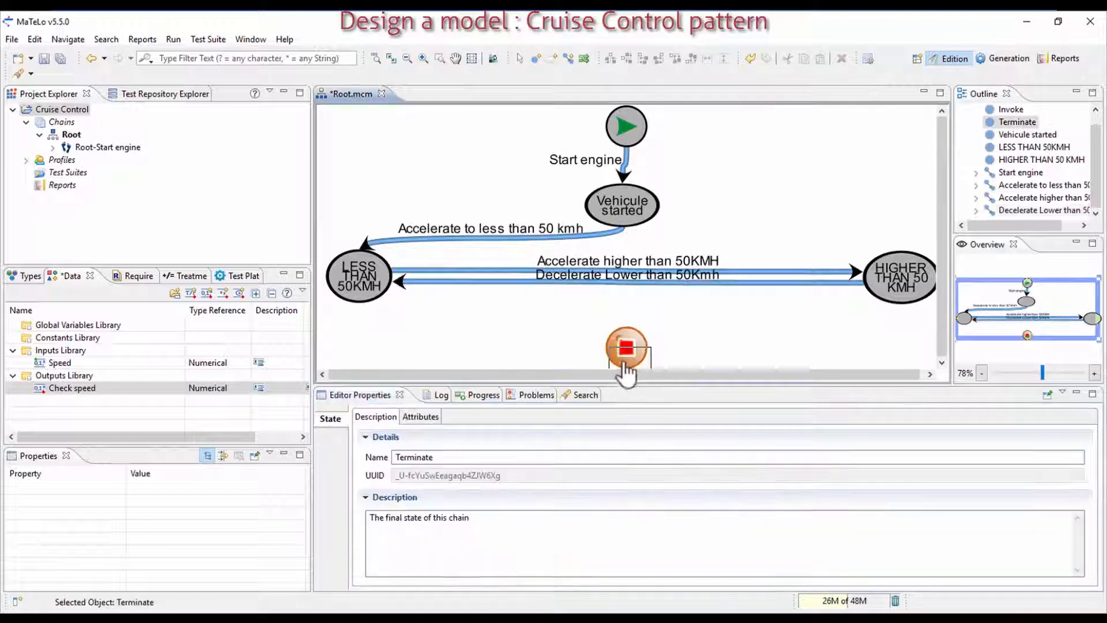
pyautogui.scroll(-3, 625, 369)
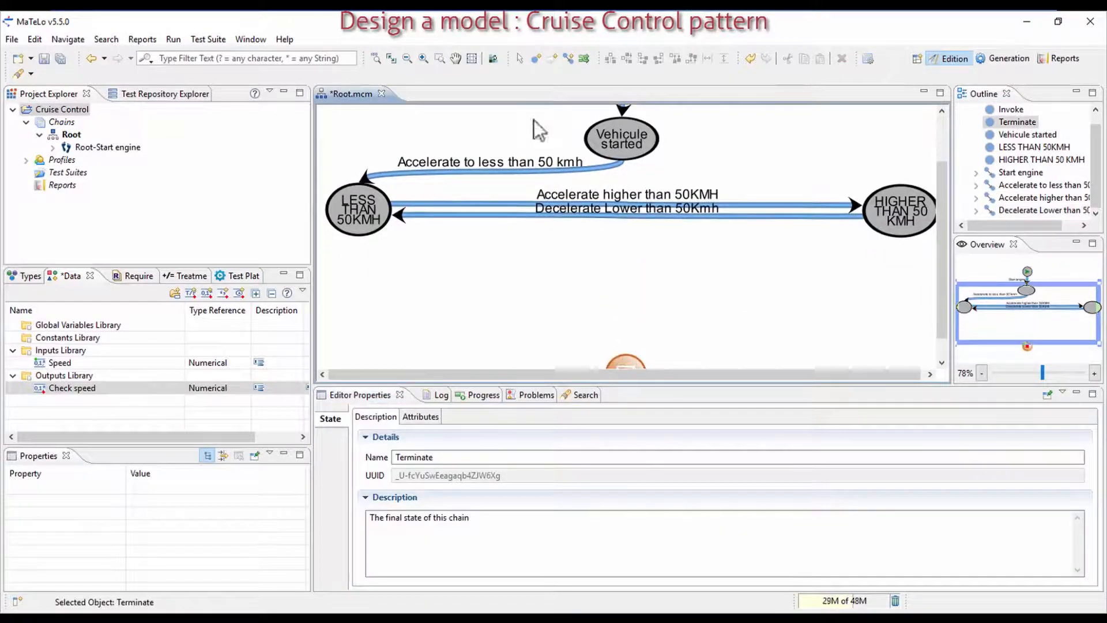
pyautogui.click(616, 296)
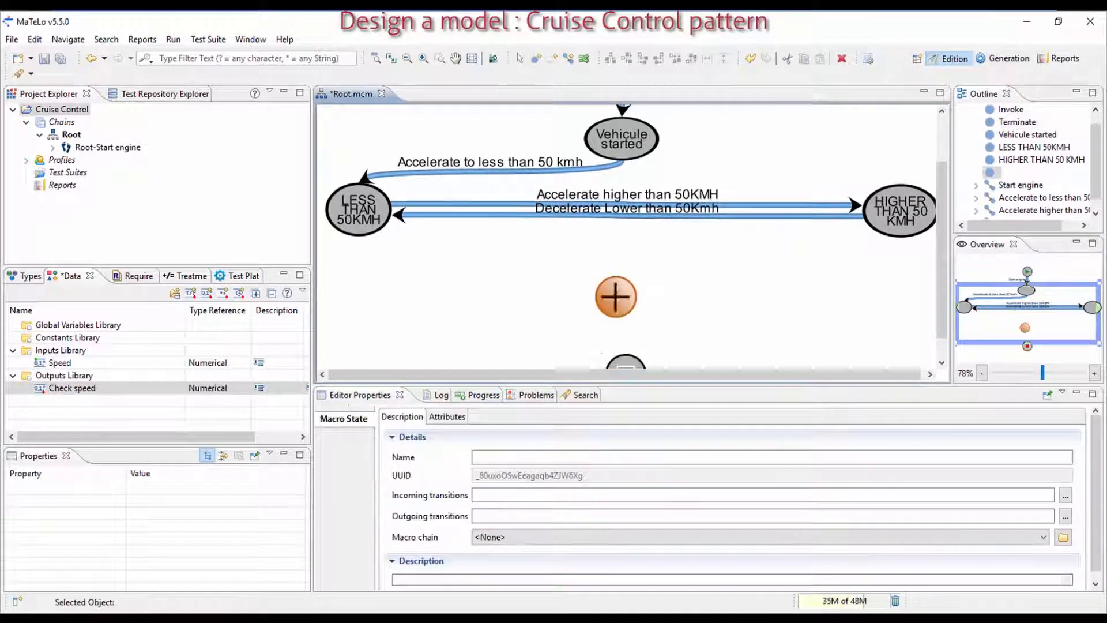
pyautogui.click(587, 458)
pyautogui.write('Vehicule stopped')
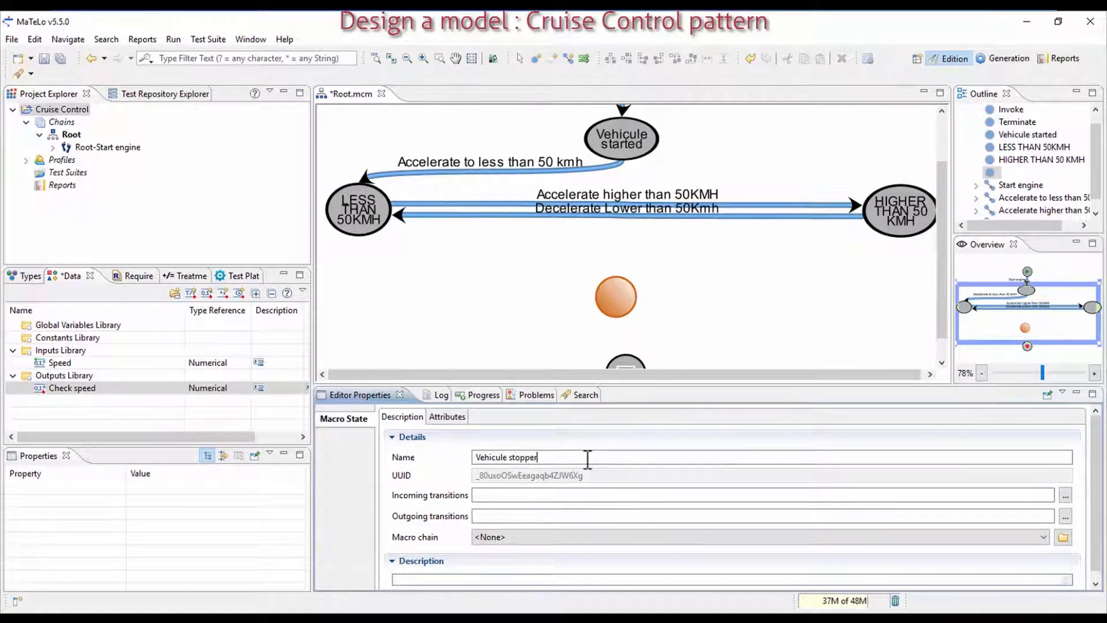
pyautogui.press('Return')
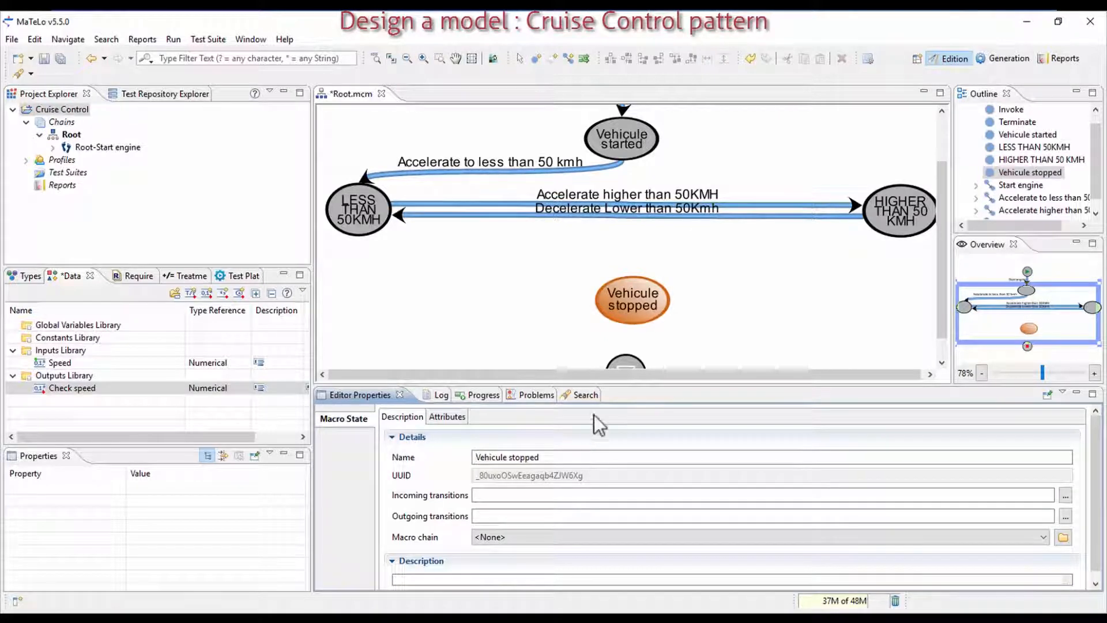
# Draw a transition from LESS THAN 50KMH to Vehicule stopped and name it "Stop the vehicule"
pyautogui.click(562, 57)
pyautogui.click(372, 209)
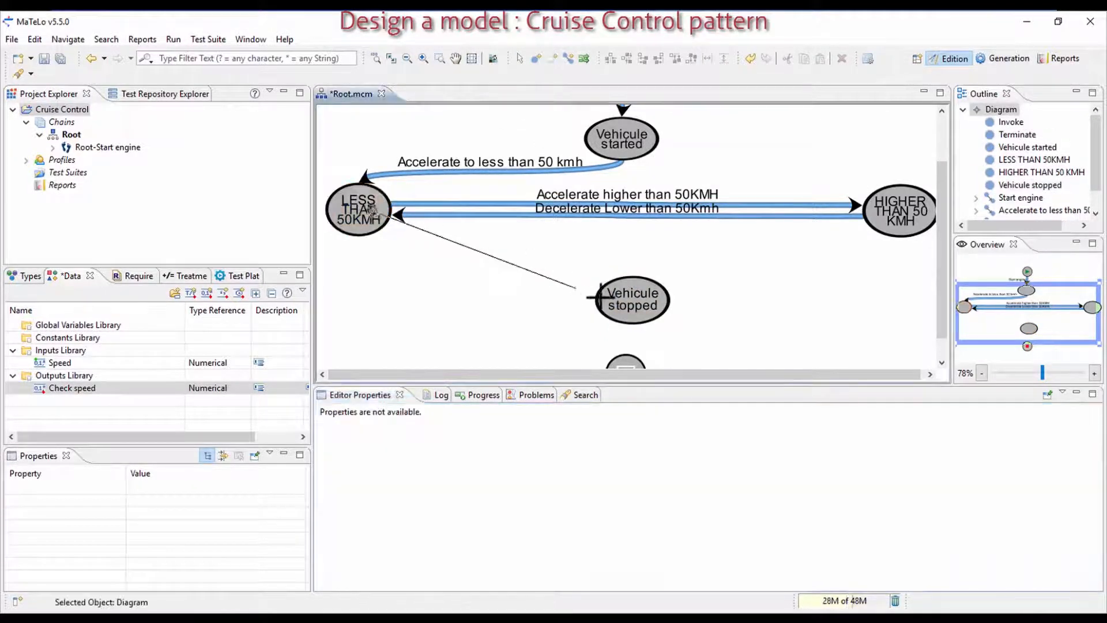
pyautogui.click(634, 305)
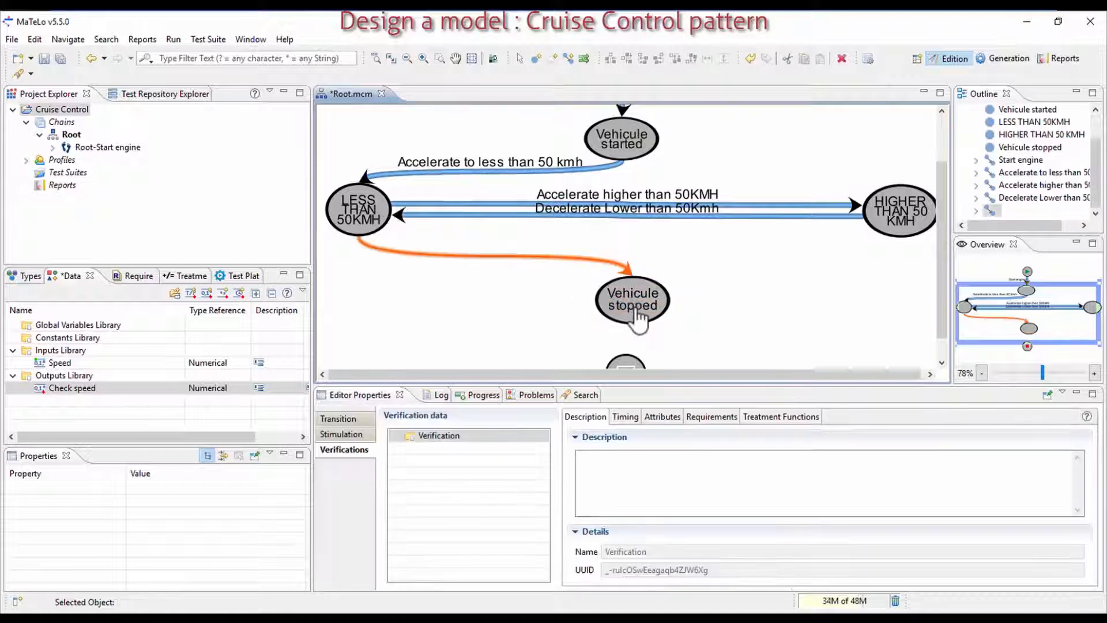
pyautogui.click(352, 418)
pyautogui.click(644, 471)
pyautogui.write('Stop the')
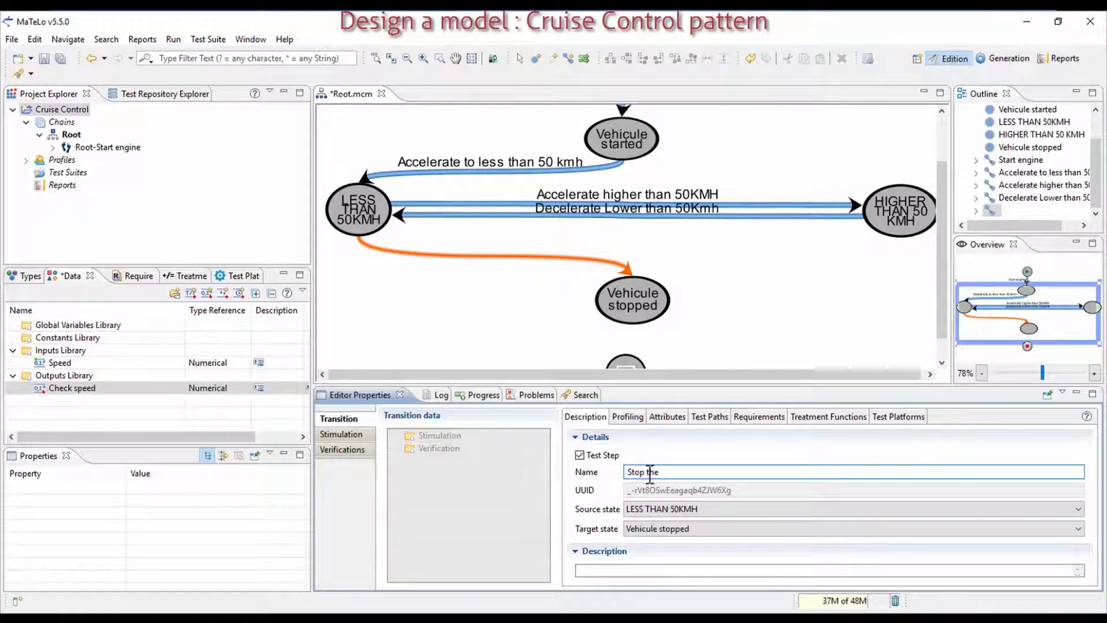
pyautogui.write('vehicule')
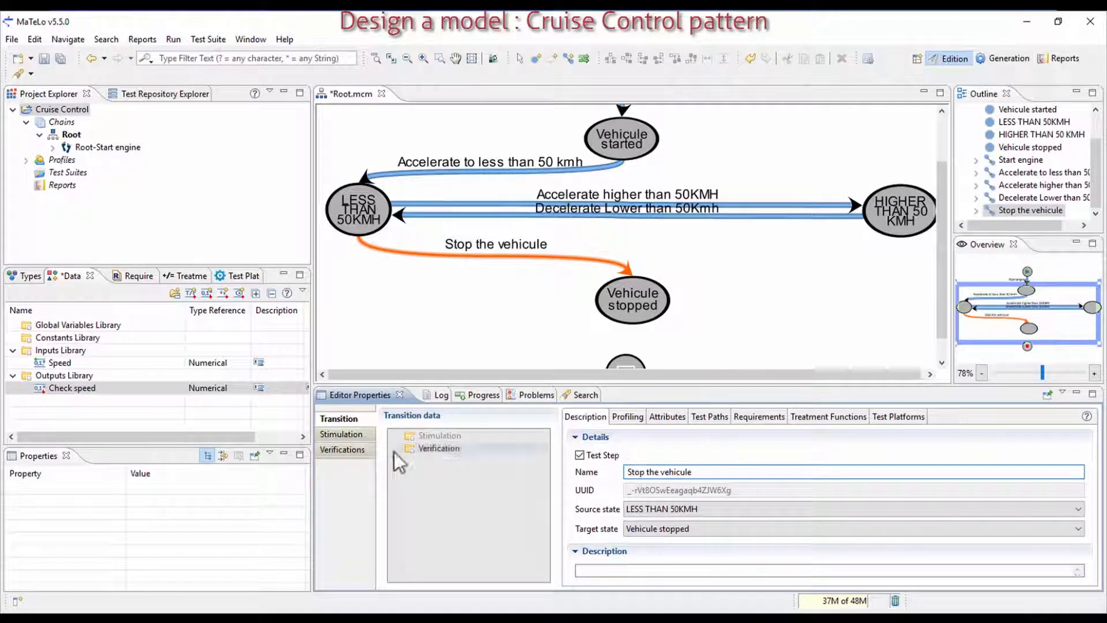
# Assign the Speed input to the Stop the vehicule stimulation and deactivate equivalence classes EC1 and EC2
pyautogui.click(362, 436)
pyautogui.moveTo(109, 364); pyautogui.dragTo(437, 440)
pyautogui.click(737, 533)
pyautogui.click(740, 545)
pyautogui.click(344, 449)
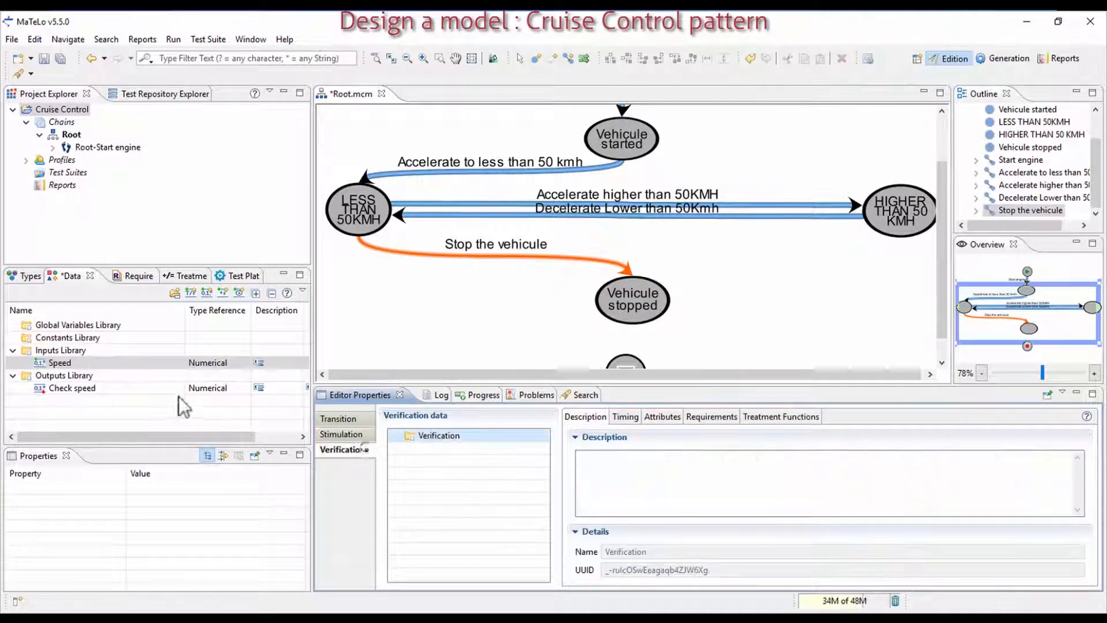
pyautogui.moveTo(60, 386); pyautogui.dragTo(439, 441)
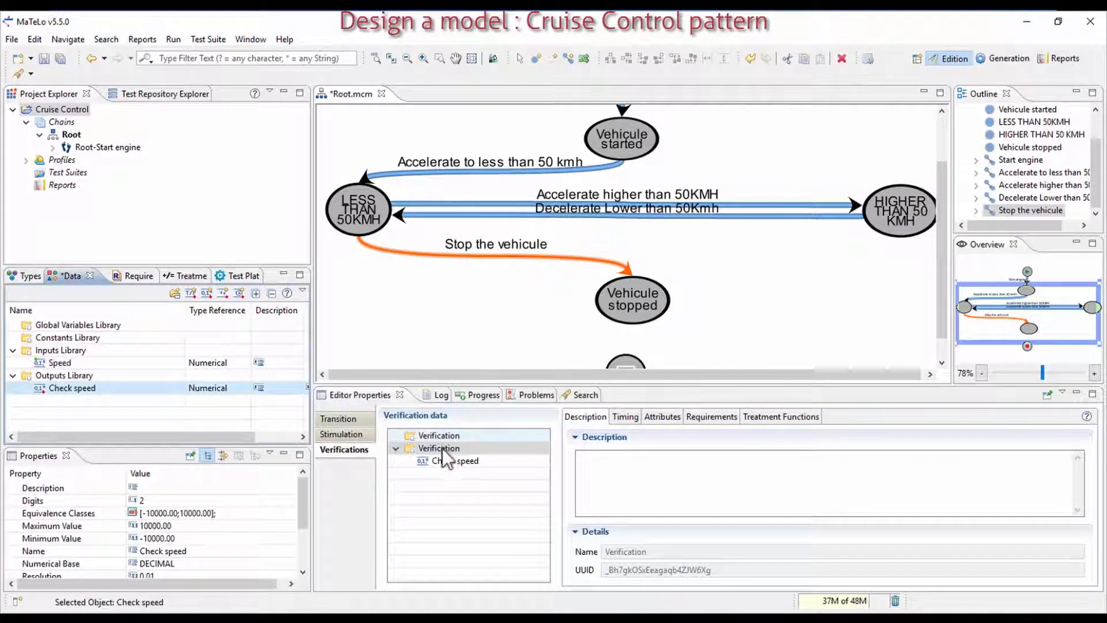
pyautogui.click(441, 448)
pyautogui.press('Delete')
# Assign Check speed to the existing Stop the vehicule verification, with == external input Speed as its only comparison
pyautogui.moveTo(87, 388); pyautogui.dragTo(419, 442)
pyautogui.click(609, 487)
pyautogui.click(614, 503)
pyautogui.click(616, 520)
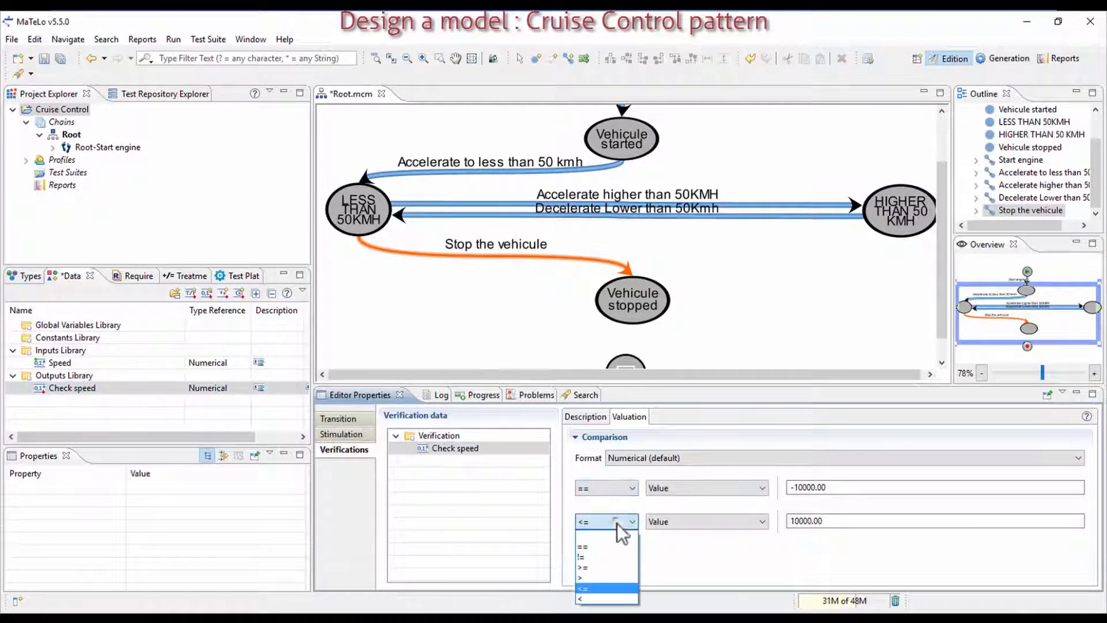
pyautogui.click(620, 533)
pyautogui.click(714, 486)
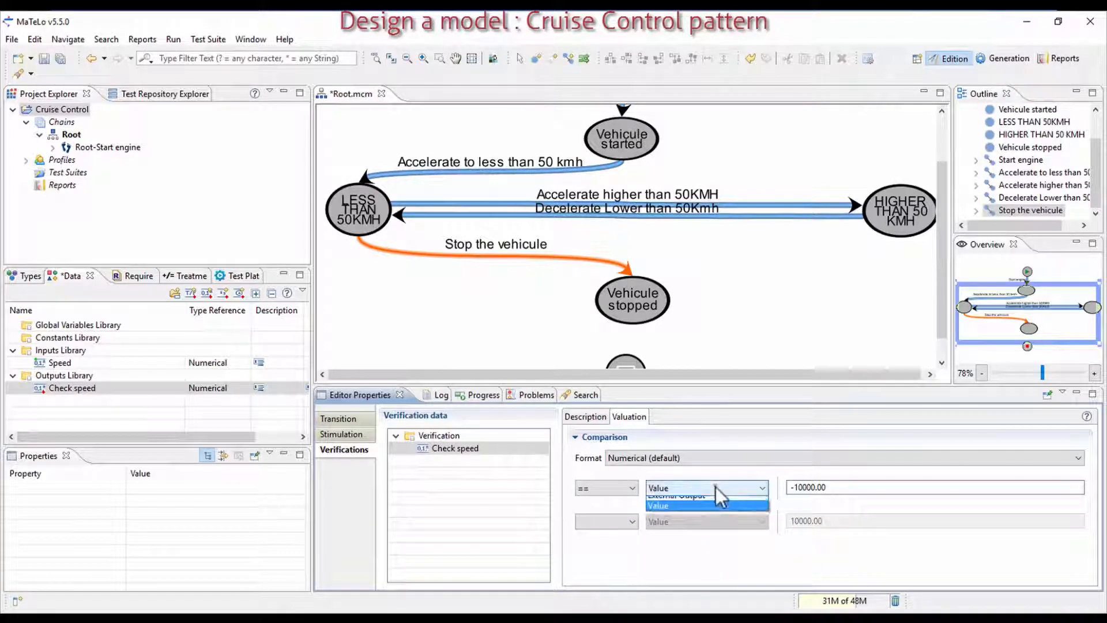
pyautogui.click(718, 503)
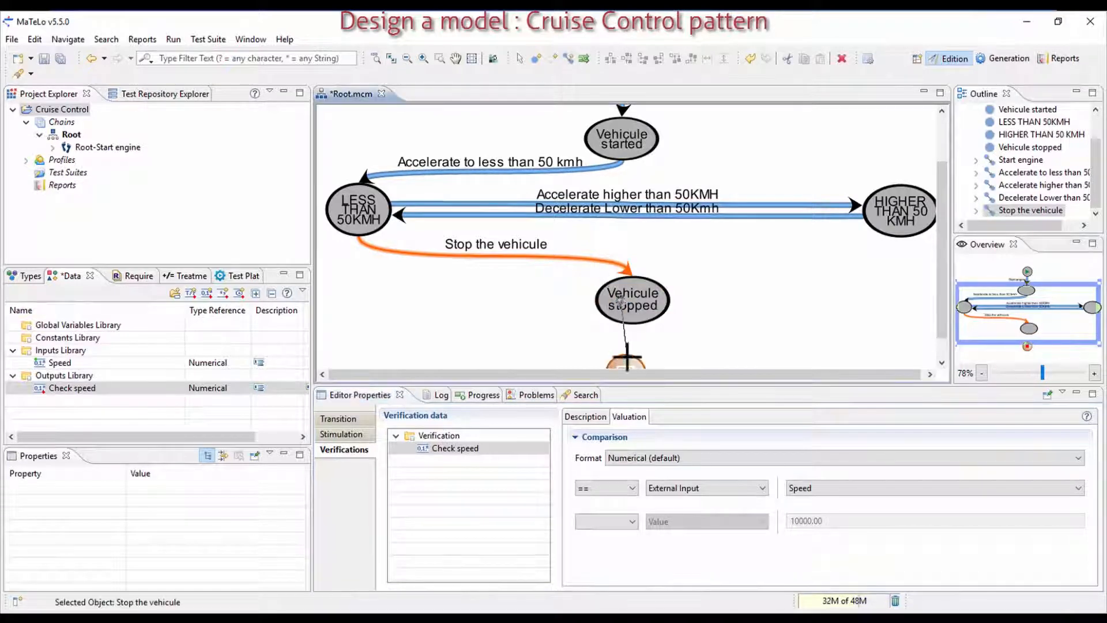
# Draw a transition from Vehicule stopped to Terminate and name it "Stop engine"
pyautogui.click(339, 418)
pyautogui.click(652, 471)
pyautogui.write('Stop engine')
pyautogui.press('Return')
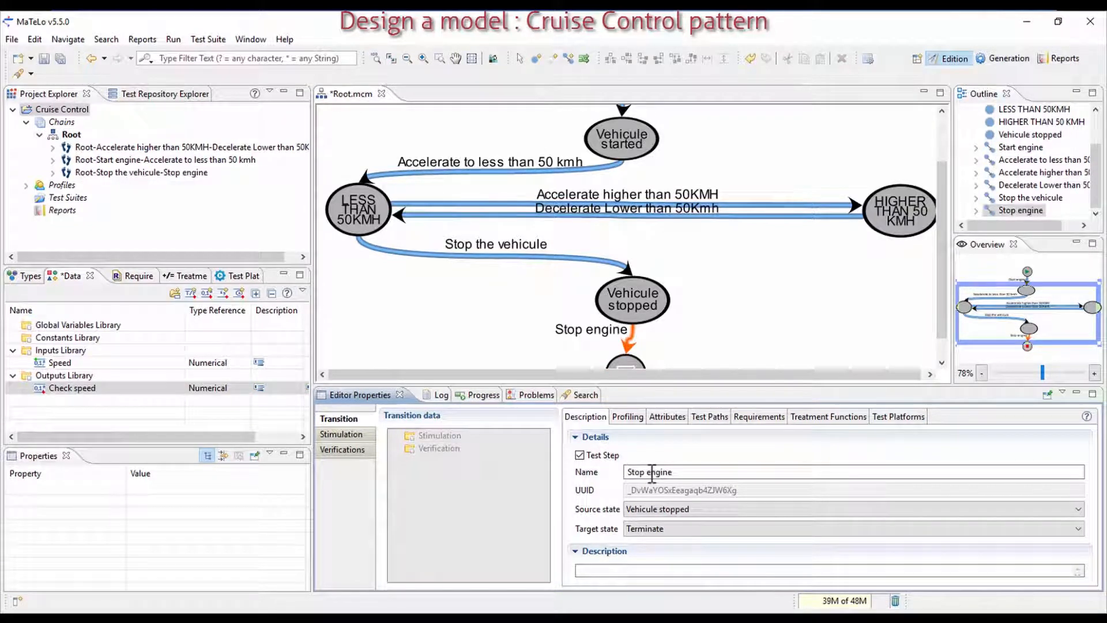
pyautogui.rightClick(439, 313)
pyautogui.click(464, 323)
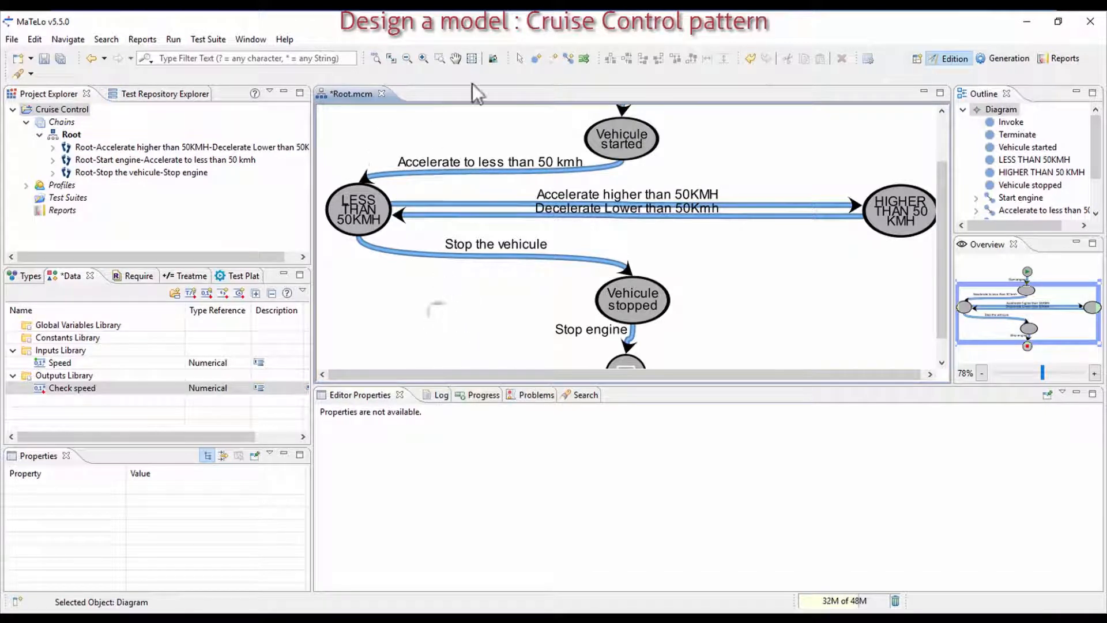
# Draw a transition looping from LESS THAN 50KMH back to itself and name it "Change speed"
pyautogui.click(567, 59)
pyautogui.click(356, 201)
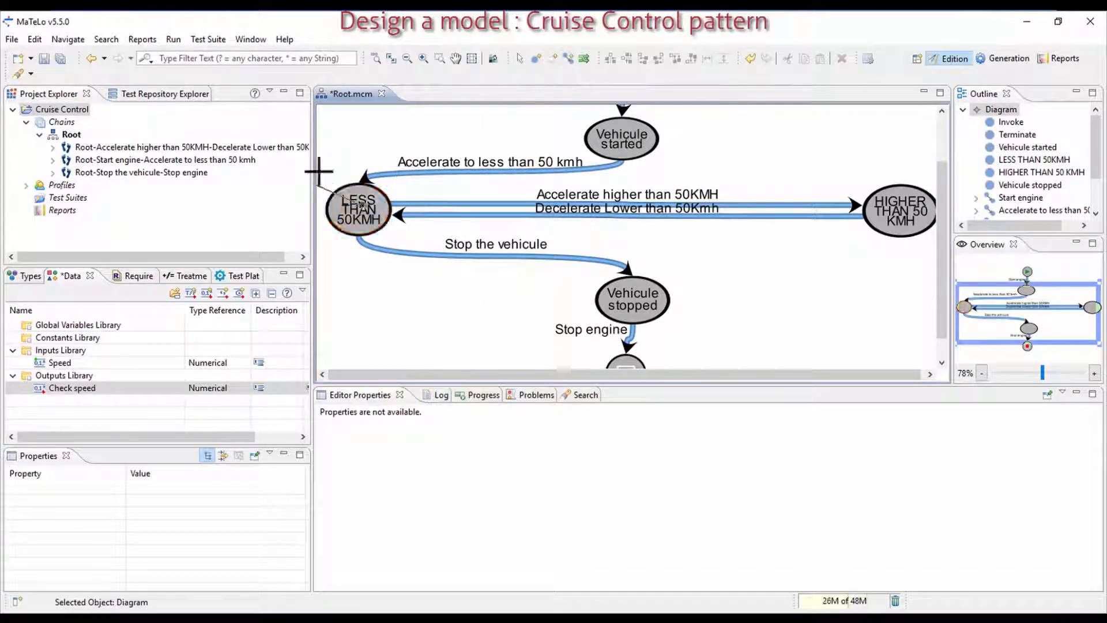
pyautogui.click(353, 208)
pyautogui.click(663, 472)
pyautogui.write('Checn')
pyautogui.press('BackSpace')
pyautogui.press('BackSpace')
pyautogui.press('BackSpace')
pyautogui.write('ange')
pyautogui.press('BackSpace')
pyautogui.press('BackSpace')
pyautogui.press('BackSpace')
pyautogui.press('BackSpace')
pyautogui.press('BackSpace')
pyautogui.press('BackSpace')
pyautogui.write('Change speed')
pyautogui.press('Return')
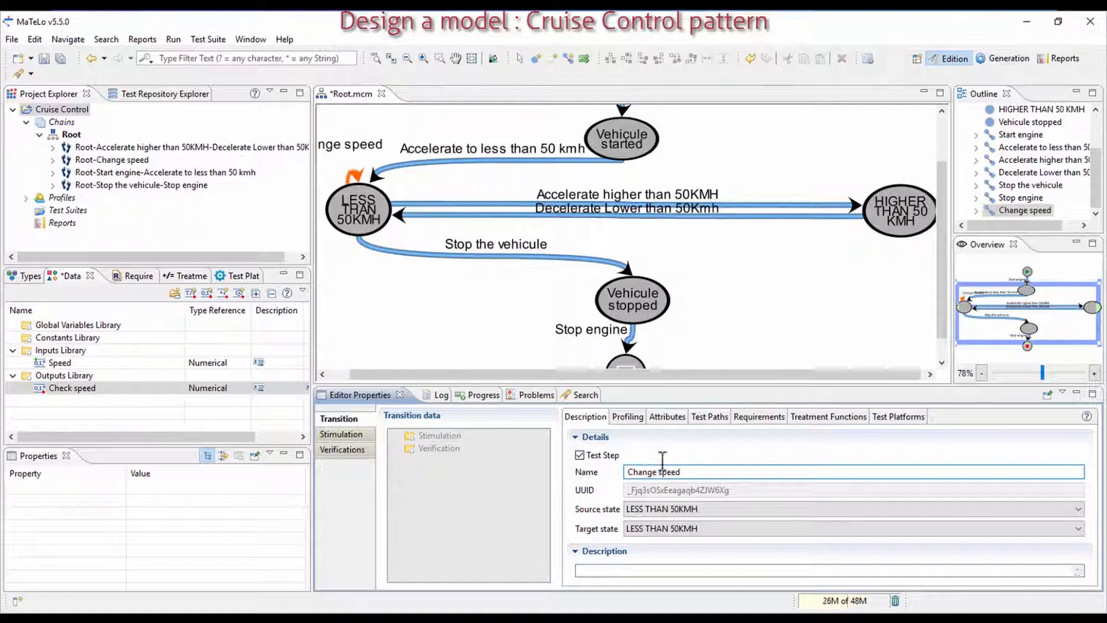
# Assign the Speed input to the Change speed stimulation and deactivate equivalence classes EC0 and EC2
pyautogui.click(346, 434)
pyautogui.moveTo(97, 367); pyautogui.dragTo(440, 436)
pyautogui.click(762, 519)
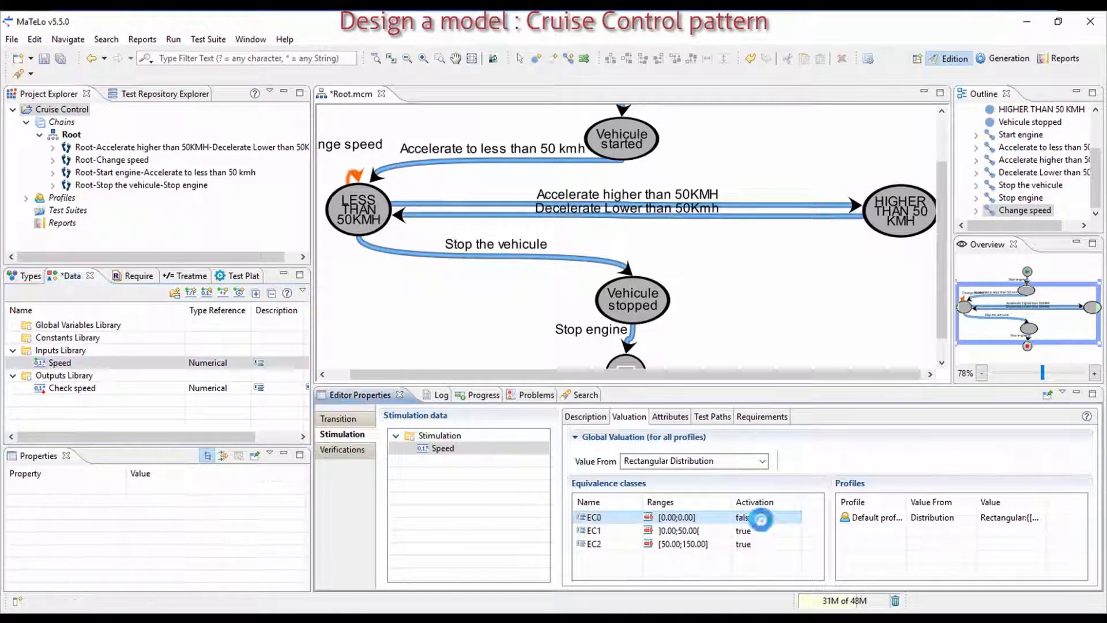
pyautogui.click(751, 544)
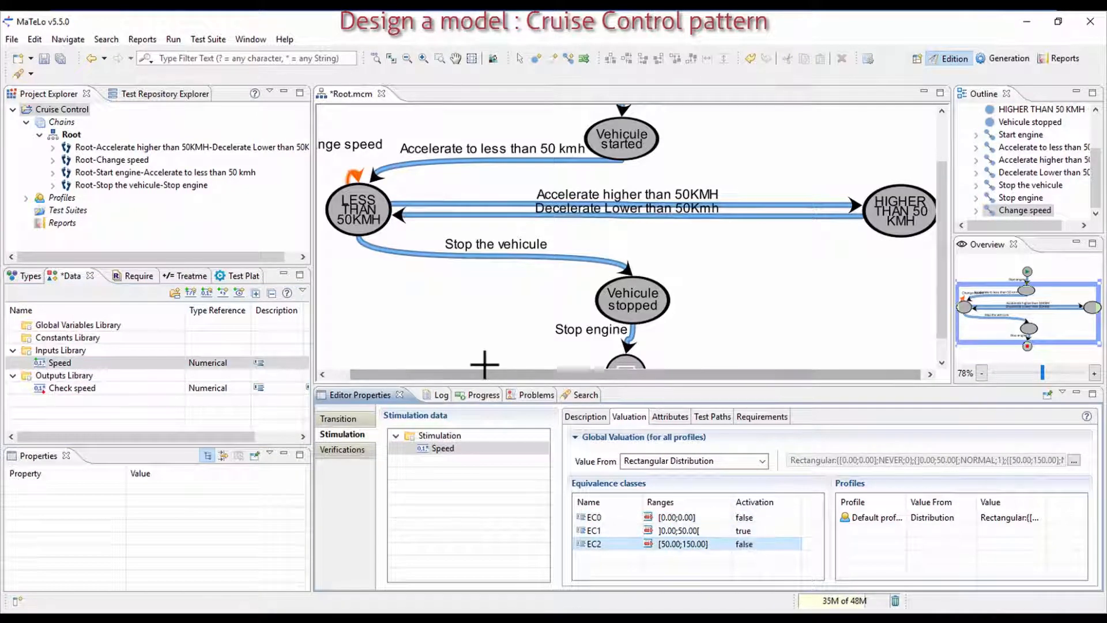
# Add a state named "ENA CC" below the LESS THAN 50KMH state
pyautogui.click(533, 57)
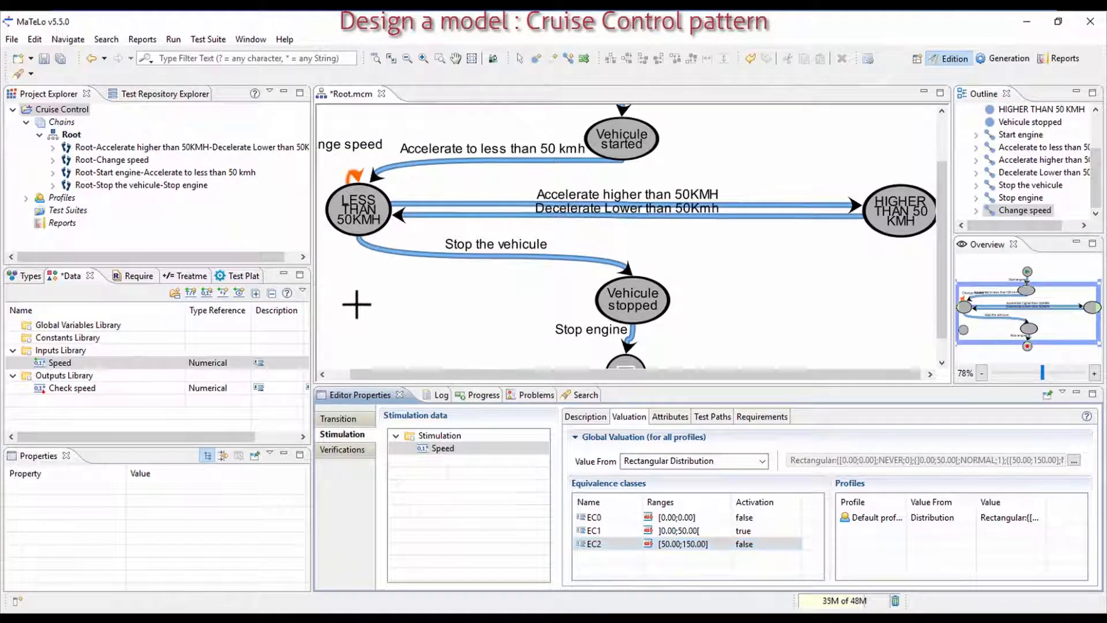
pyautogui.click(356, 305)
pyautogui.click(507, 456)
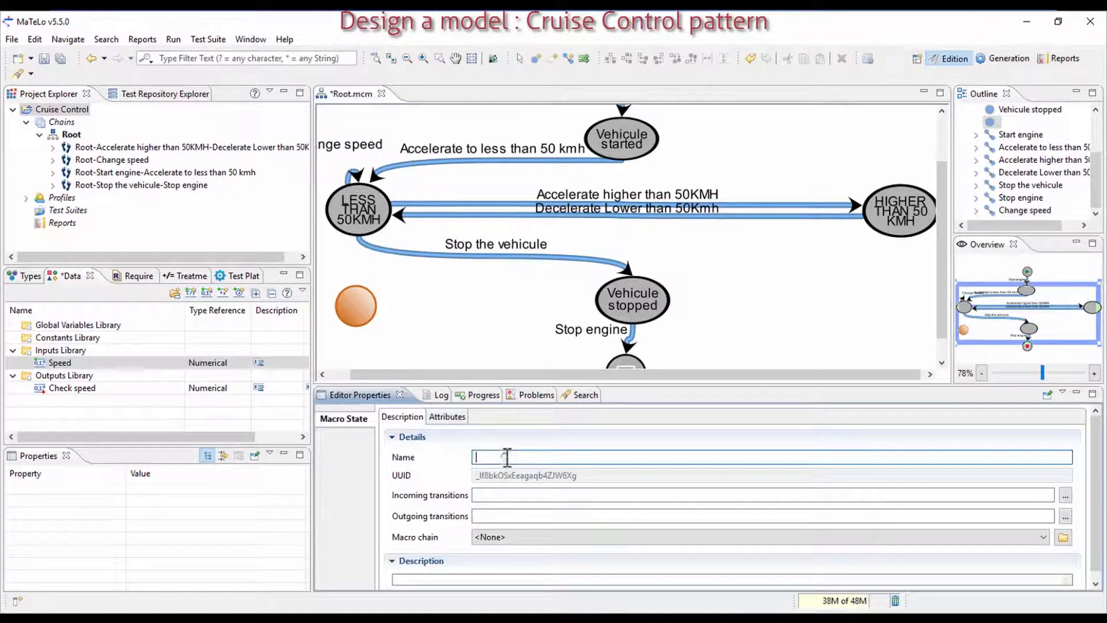
pyautogui.write('ENA CC')
pyautogui.press('Return')
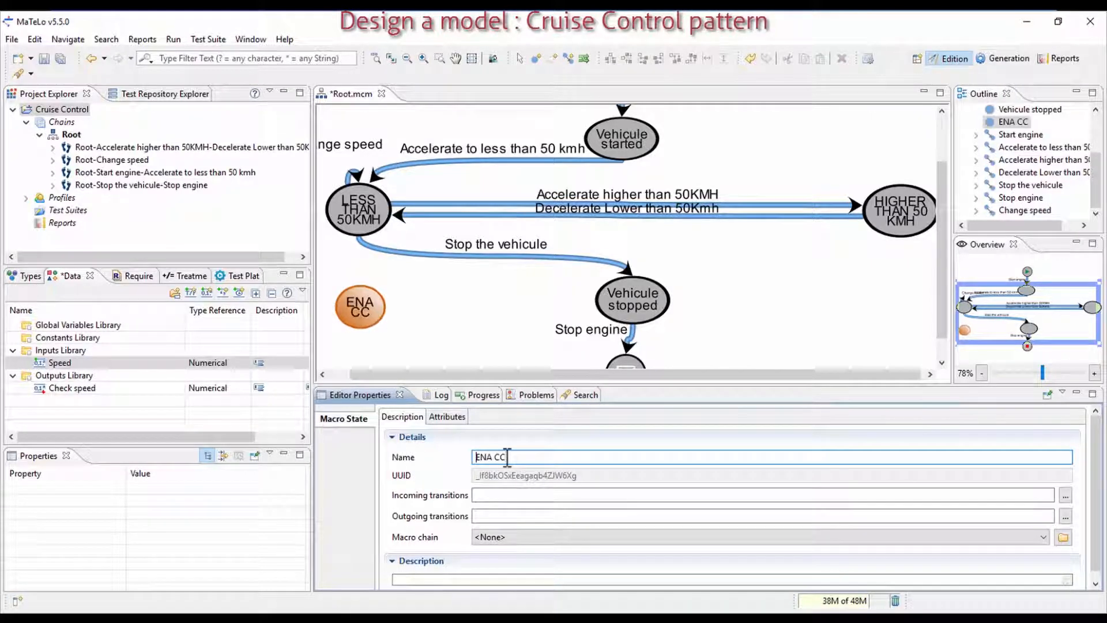
# Draw a transition from LESS THAN 50KMH to ENA CC and name it "Enable CC"
pyautogui.click(567, 59)
pyautogui.click(359, 209)
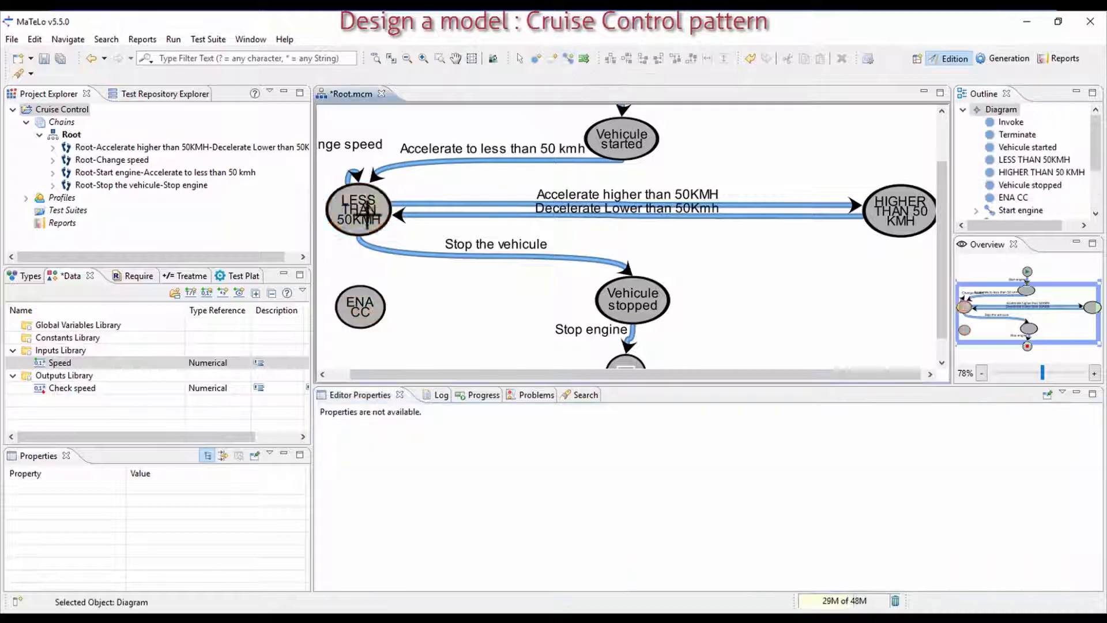
pyautogui.click(359, 306)
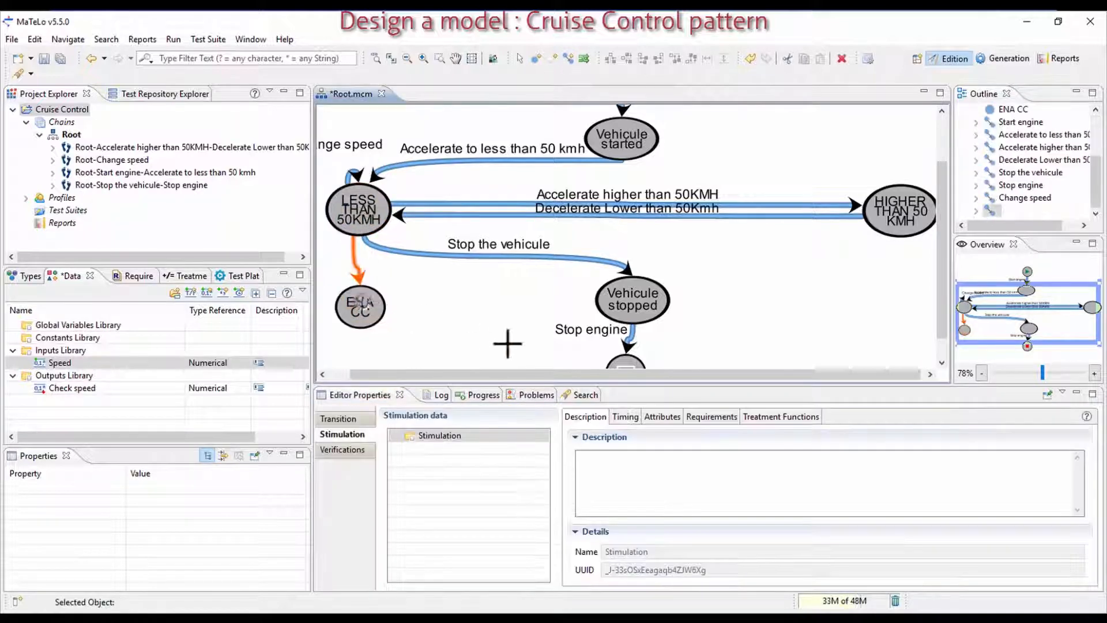
pyautogui.click(356, 420)
pyautogui.click(644, 469)
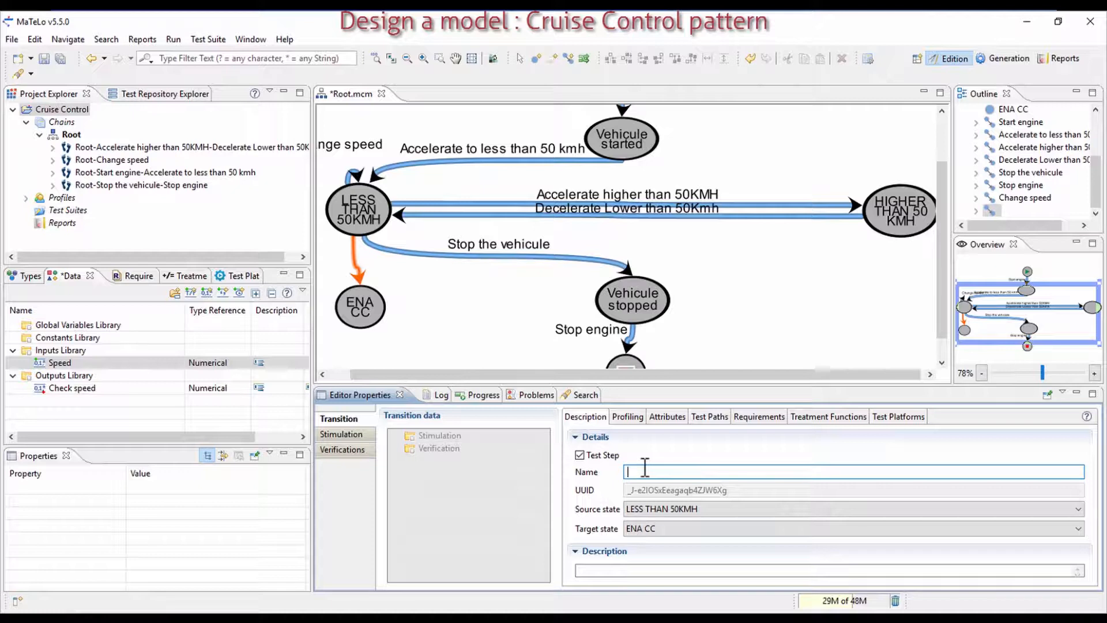
pyautogui.write('Enable')
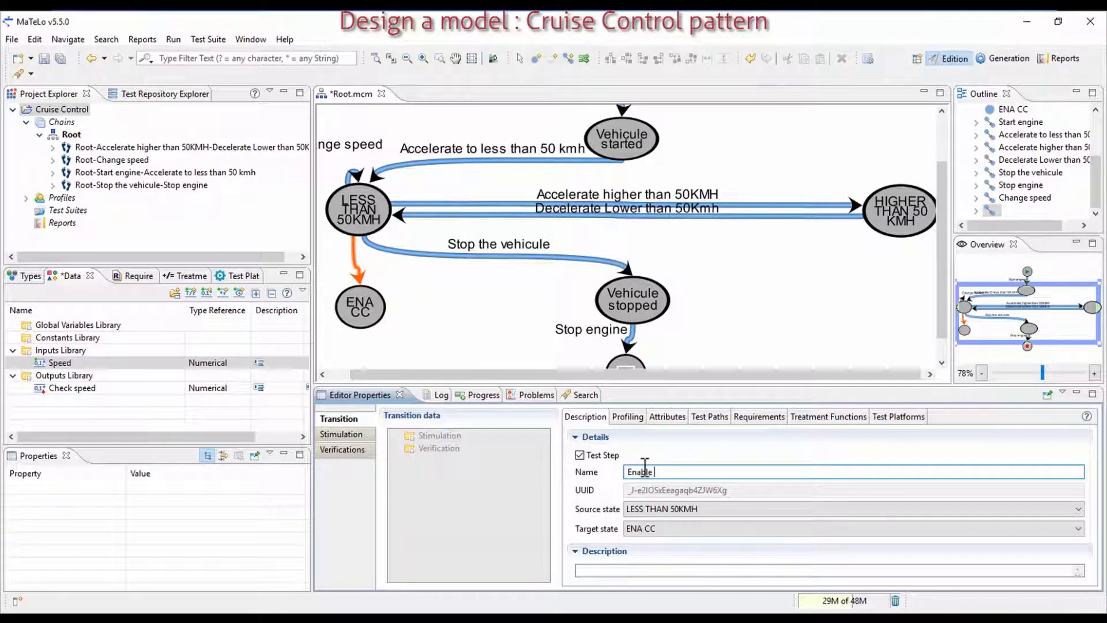
pyautogui.write(' CC')
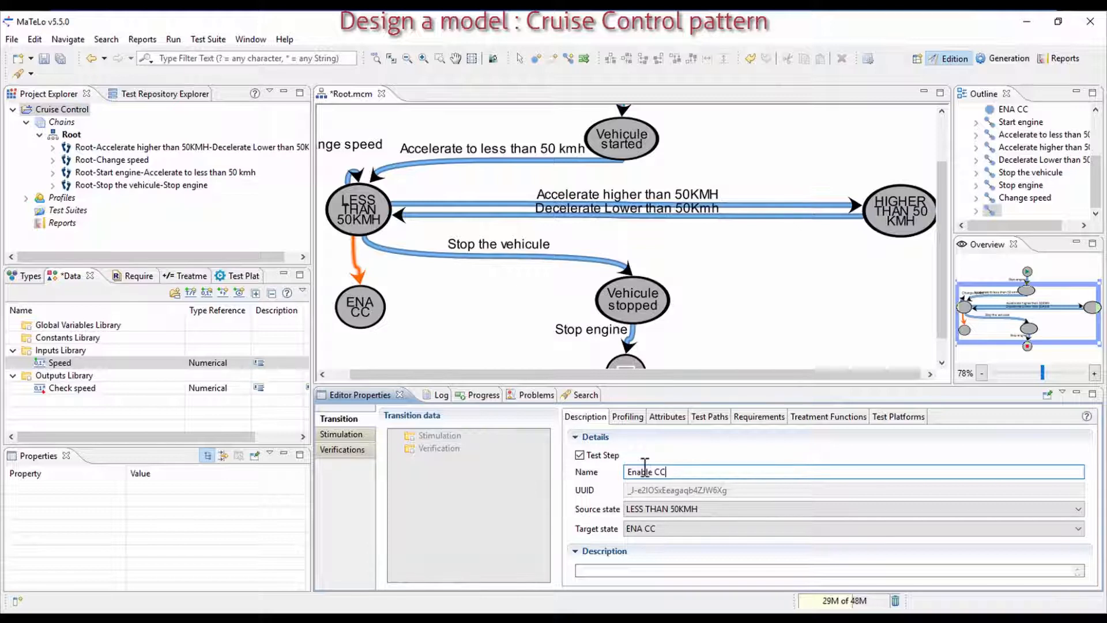
pyautogui.press('Return')
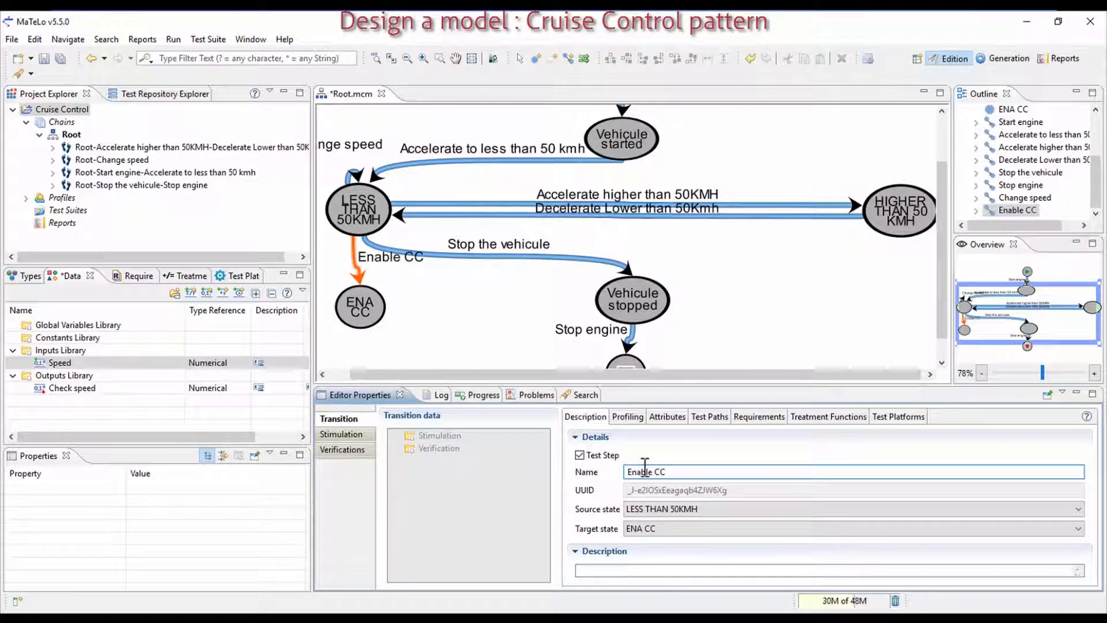
# Draw an unnamed return transition from ENA CC to LESS THAN 50KMH and disable its Test Step option
pyautogui.click(362, 307)
pyautogui.click(358, 219)
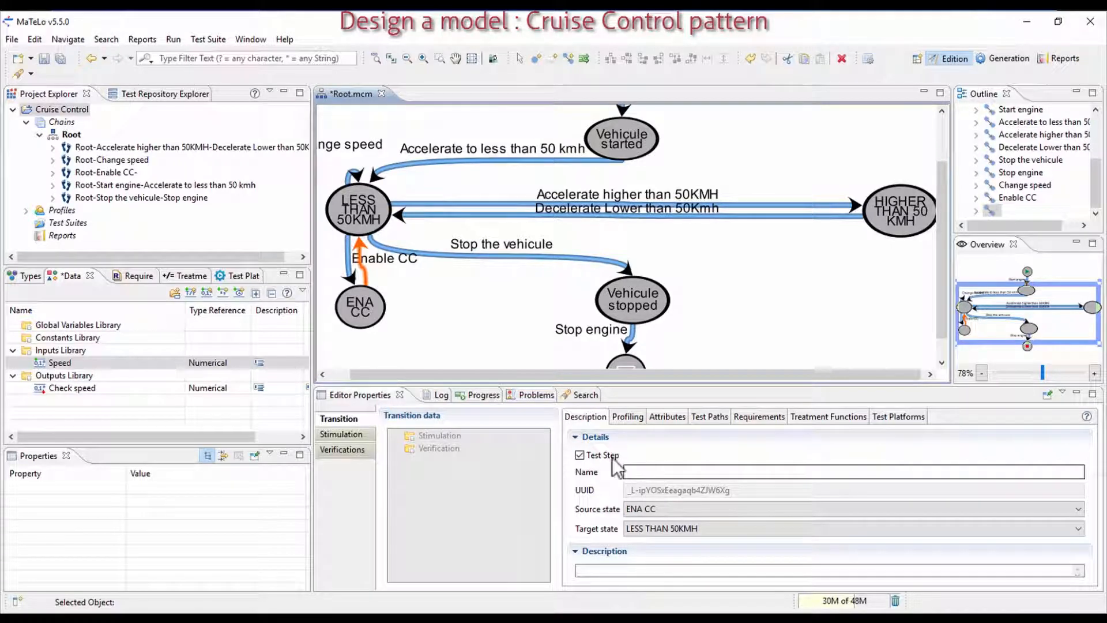
pyautogui.click(580, 455)
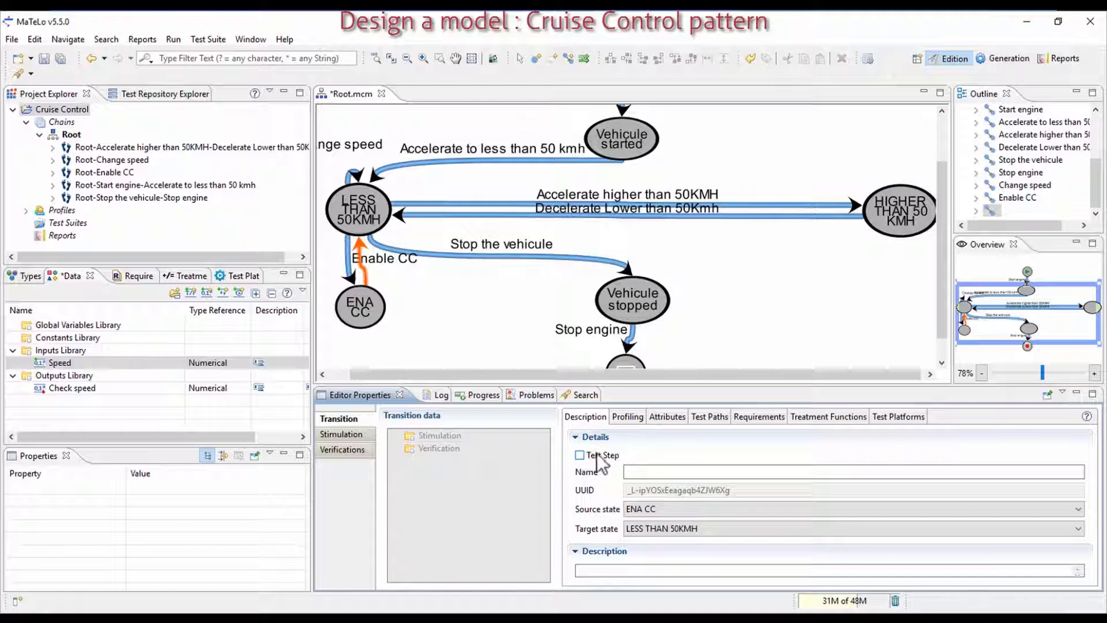
# Shift the ENA CC state slightly down and Terminate slightly right, and automatically rearrange the transition labels
pyautogui.rightClick(512, 326)
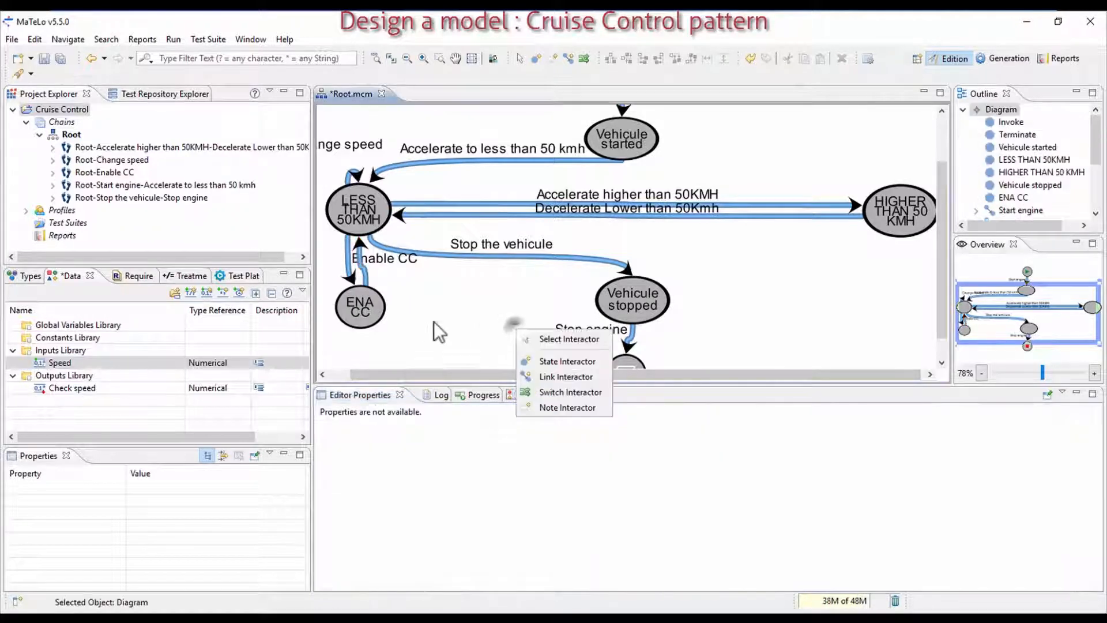
pyautogui.click(383, 316)
pyautogui.moveTo(365, 307); pyautogui.dragTo(362, 320)
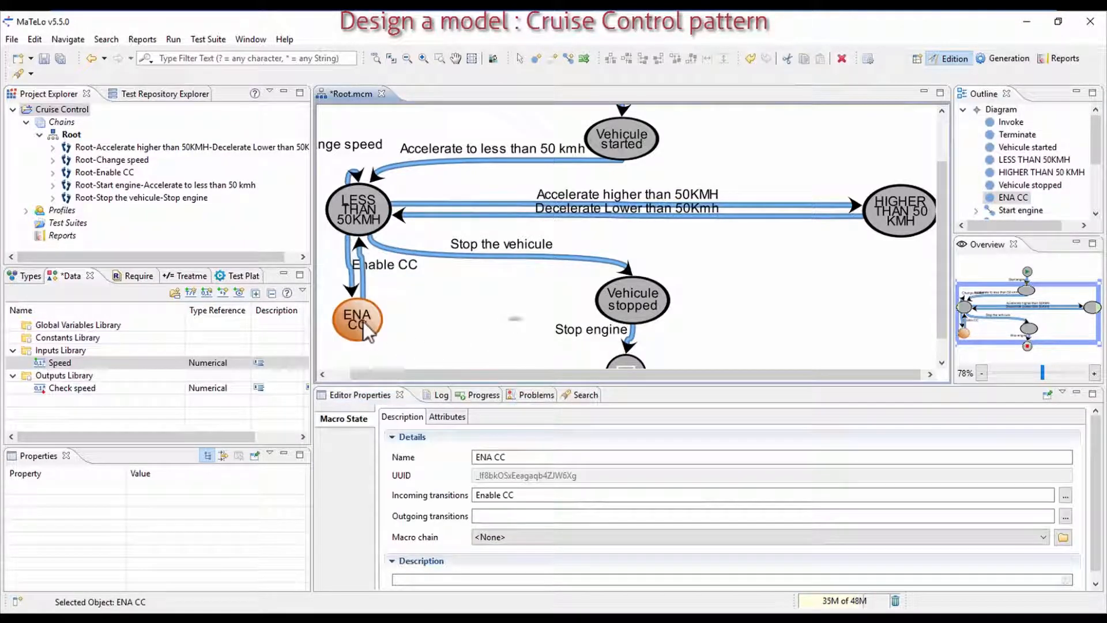
pyautogui.click(634, 361)
pyautogui.click(390, 57)
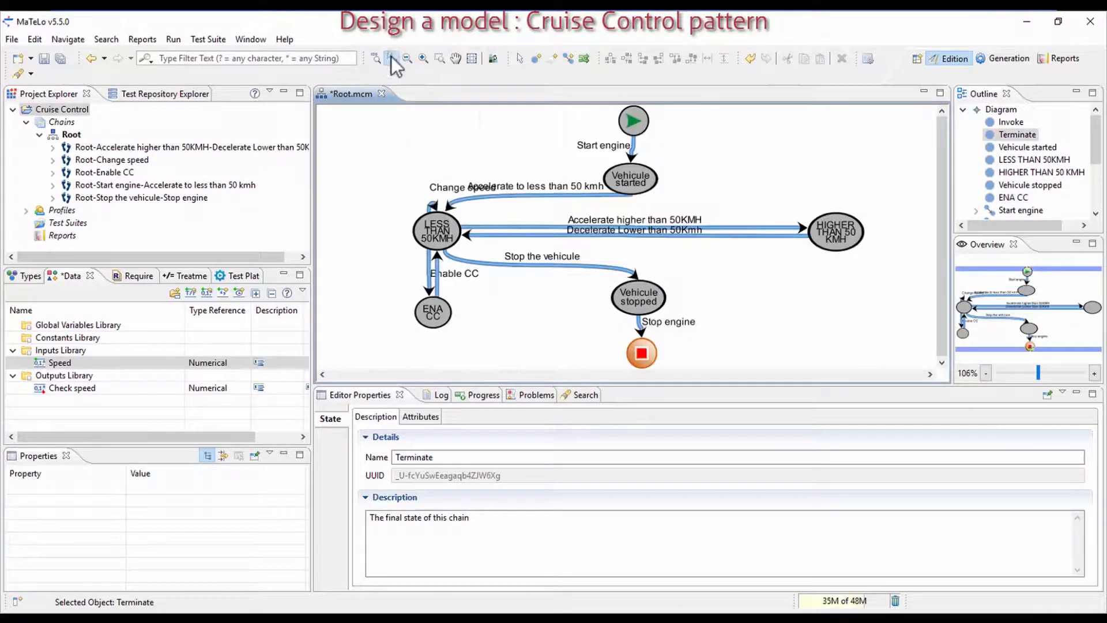
pyautogui.click(494, 58)
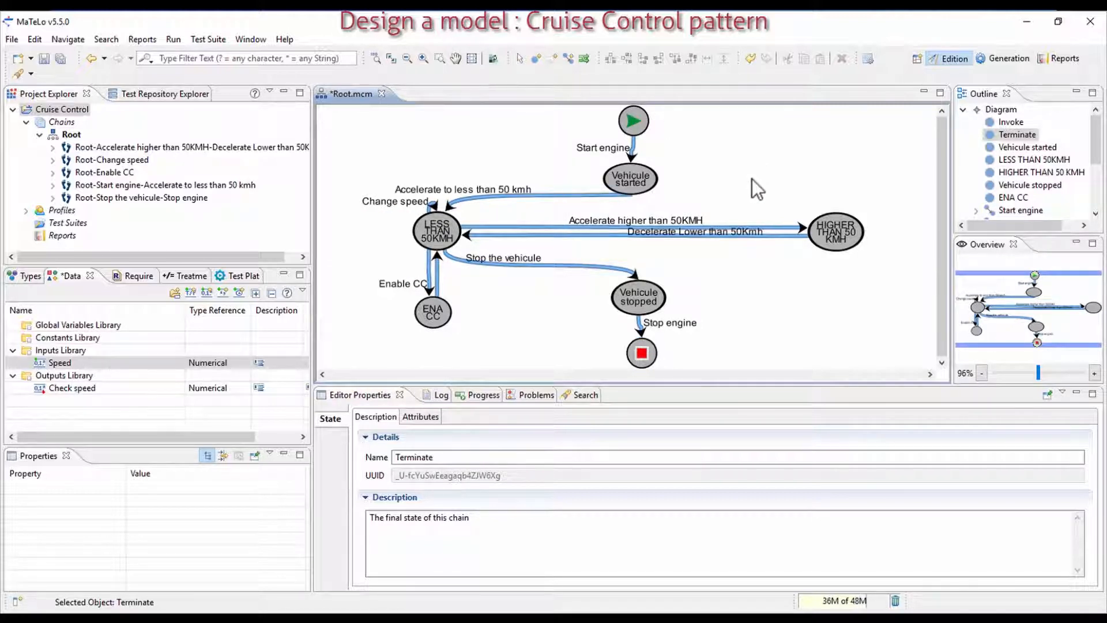
# Save the model and generate a test suite from the Default Strategy with the Minimum Arcs Coverage algorithm
pyautogui.click(61, 59)
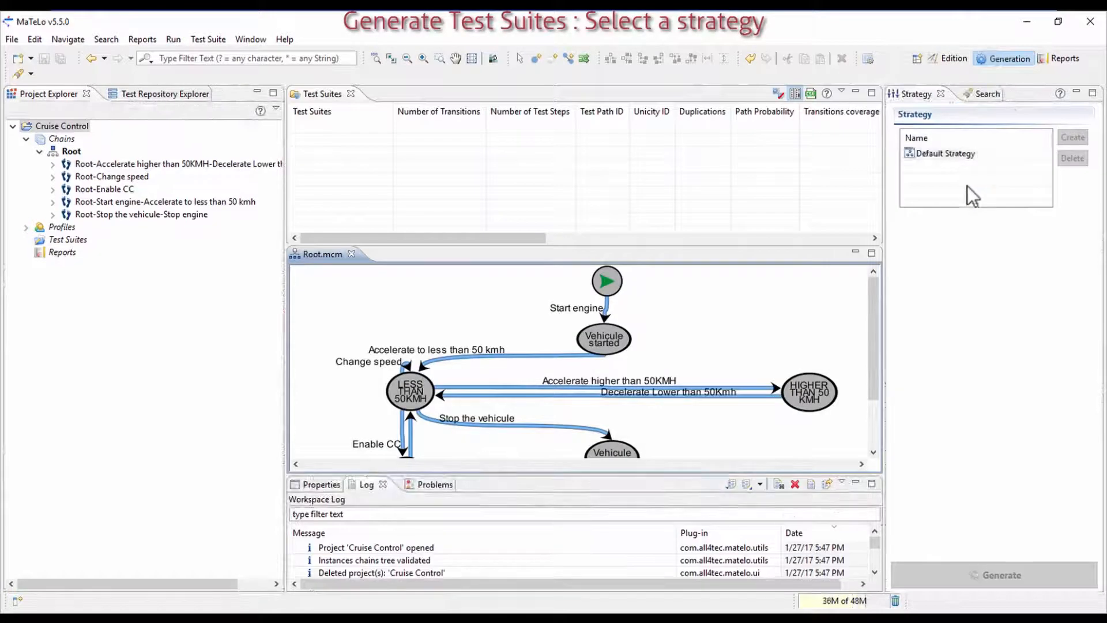
pyautogui.click(934, 154)
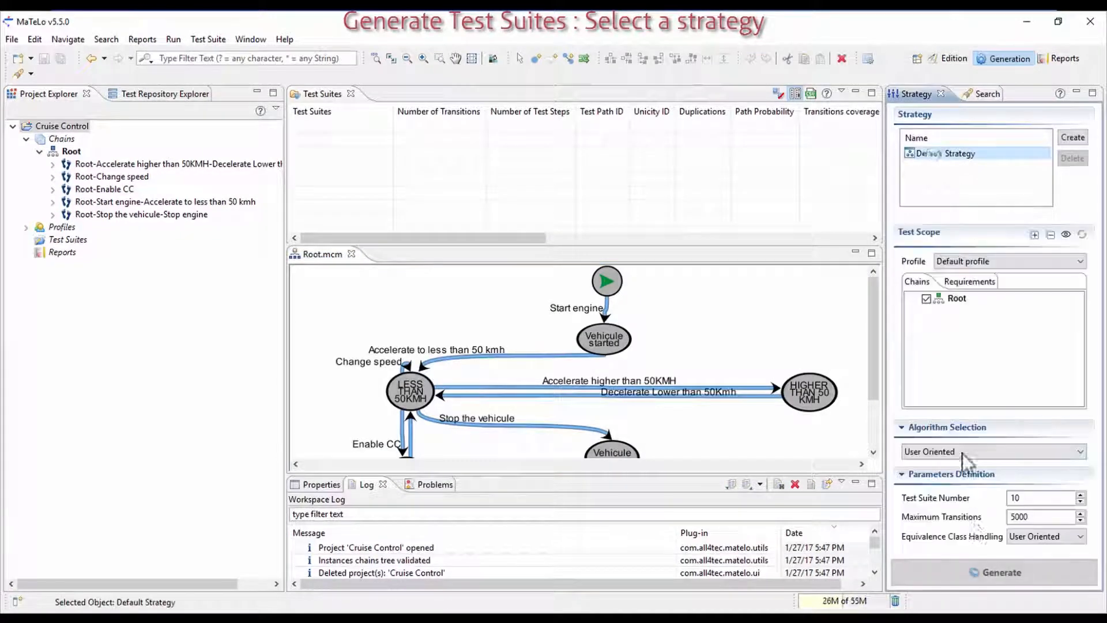
pyautogui.click(939, 451)
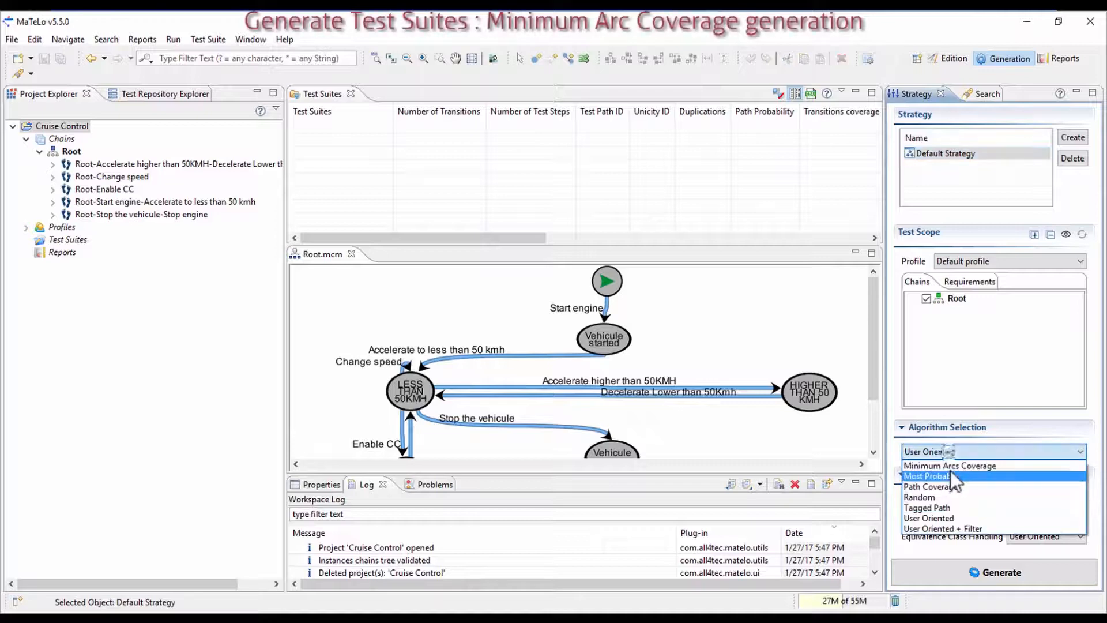
pyautogui.click(949, 467)
pyautogui.click(958, 570)
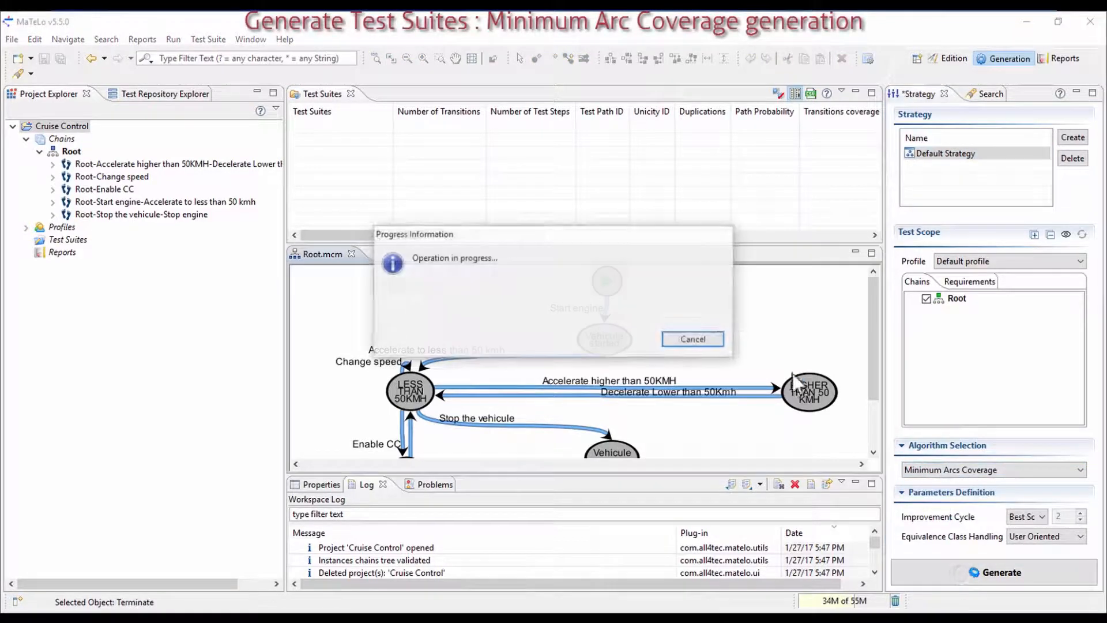
pyautogui.click(693, 334)
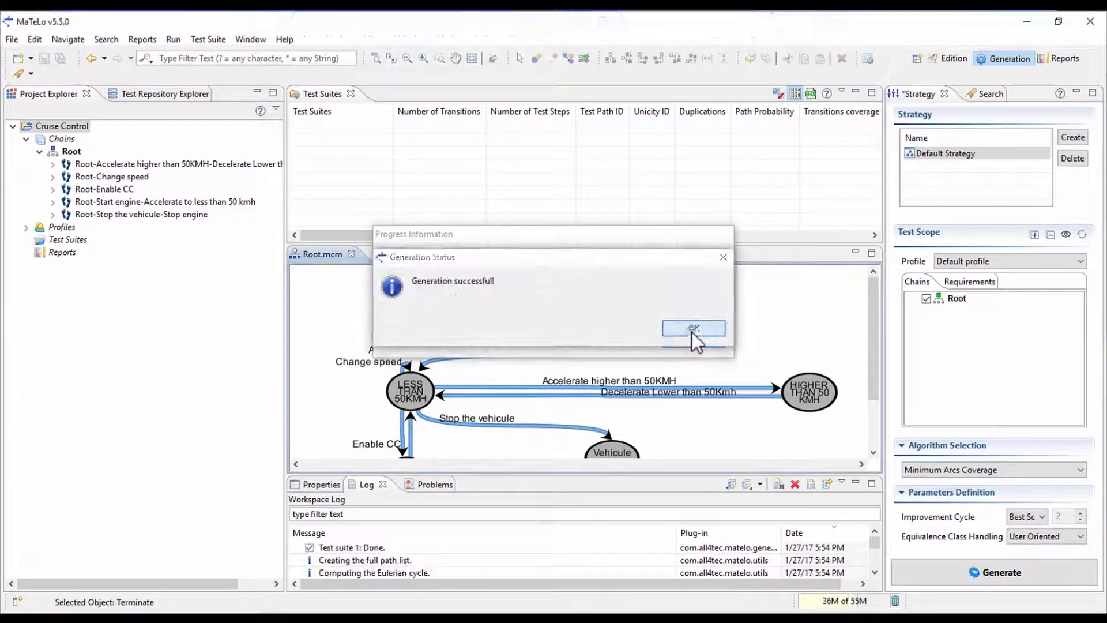
pyautogui.click(690, 332)
# Open the generated test suite as a maximized HTML report and examine the stimulations and verifications of each test step
pyautogui.doubleClick(344, 129)
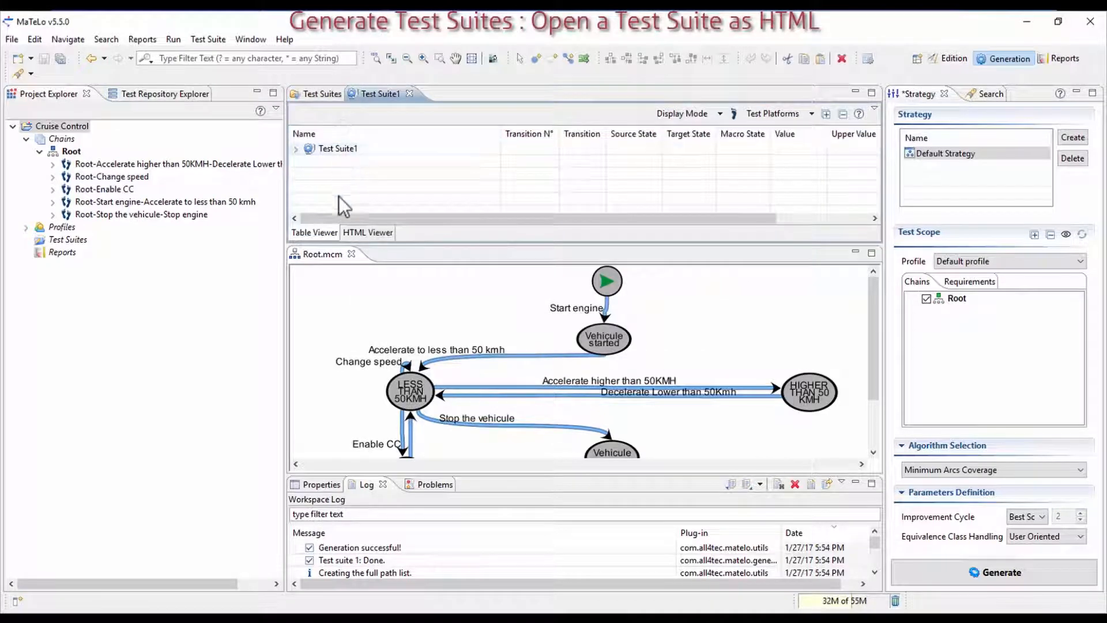
pyautogui.click(372, 233)
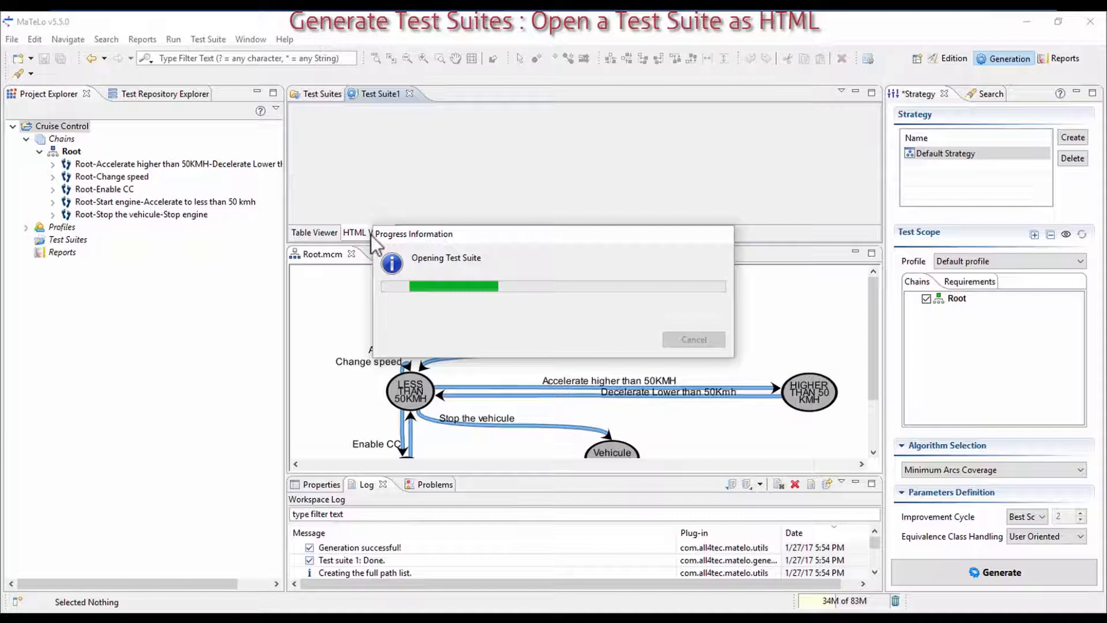
pyautogui.doubleClick(382, 95)
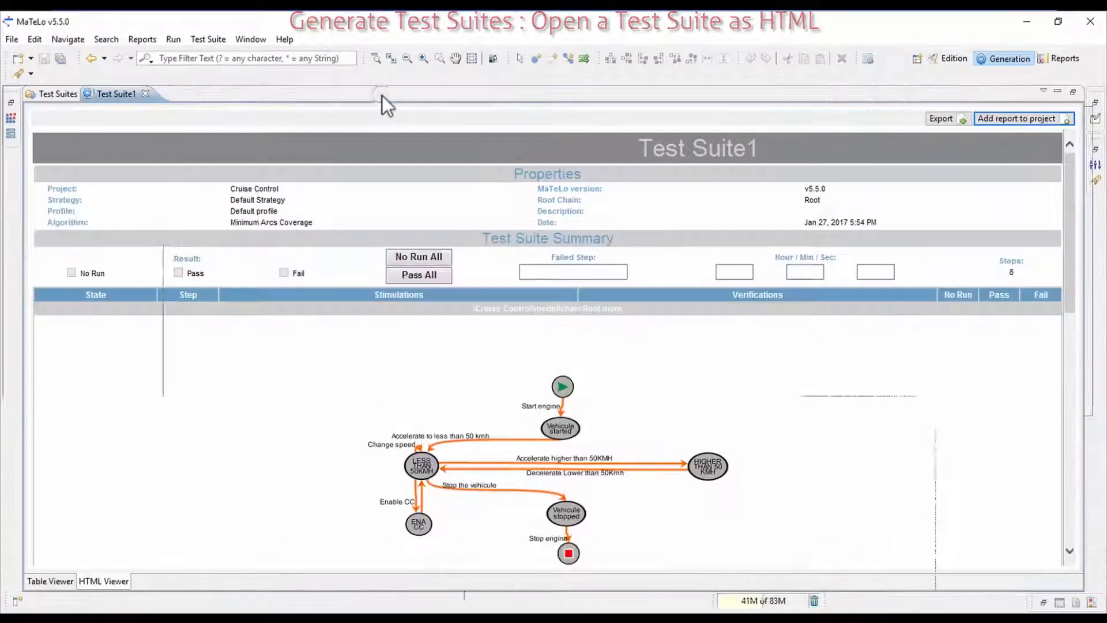
pyautogui.scroll(-3, 621, 251)
pyautogui.scroll(-8, 621, 251)
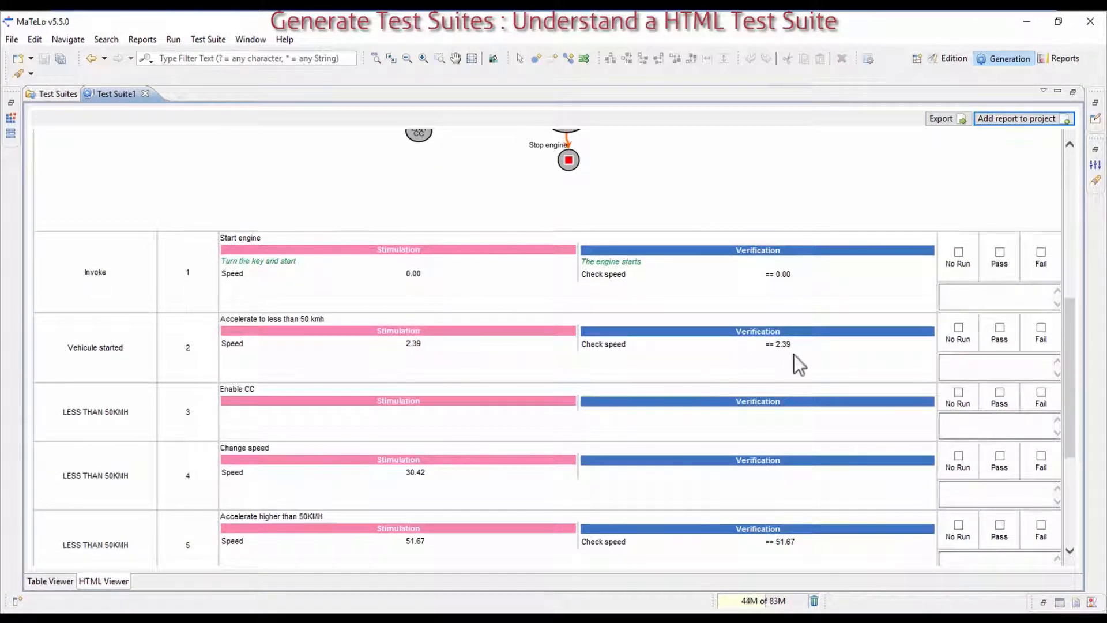
pyautogui.scroll(-3, 793, 354)
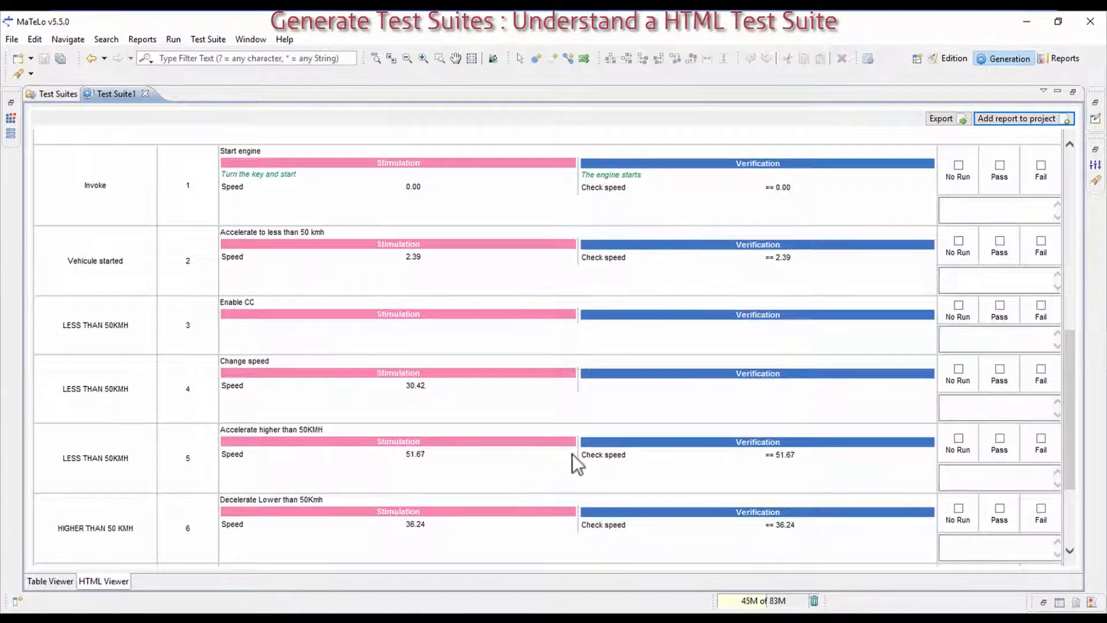
pyautogui.scroll(-1, 717, 443)
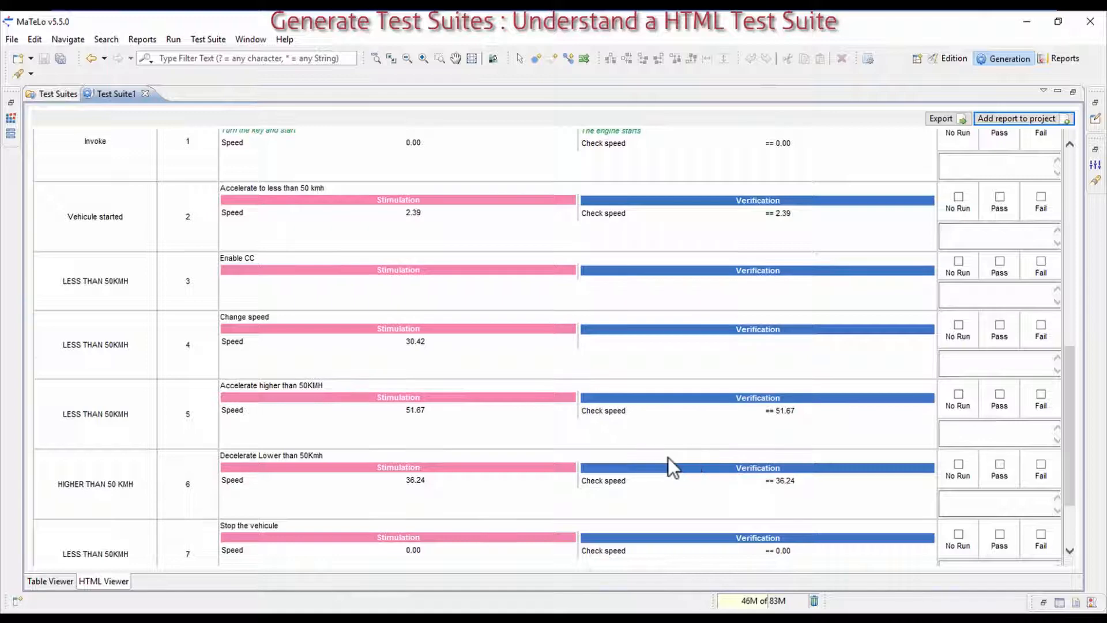
pyautogui.scroll(-3, 429, 458)
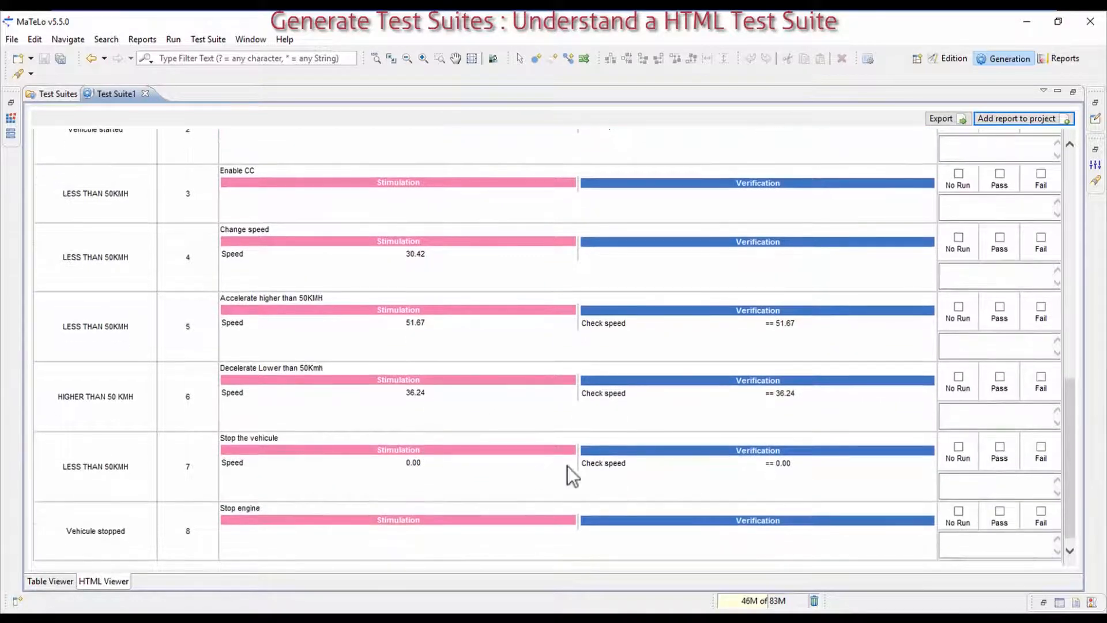